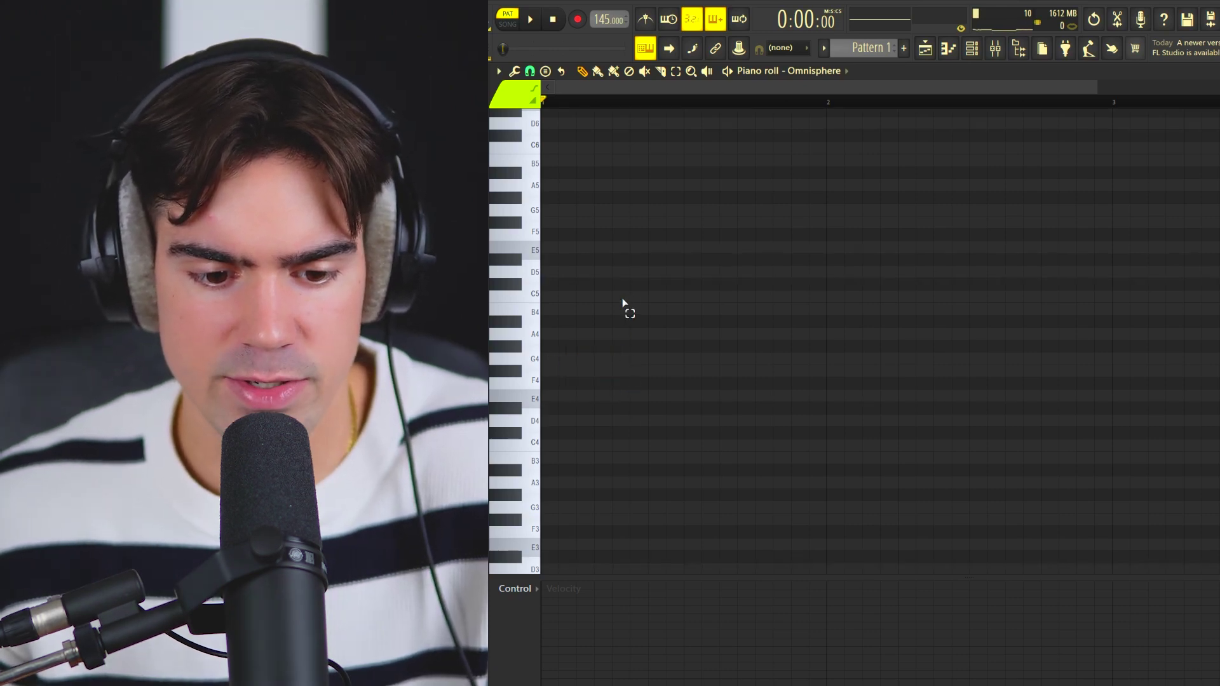
# - Audition several keys between F#4 and B4 on the piano roll keyboard
pyautogui.click(537, 305)
pyautogui.moveTo(532, 312); pyautogui.dragTo(532, 313)
pyautogui.moveTo(531, 360); pyautogui.dragTo(536, 374)
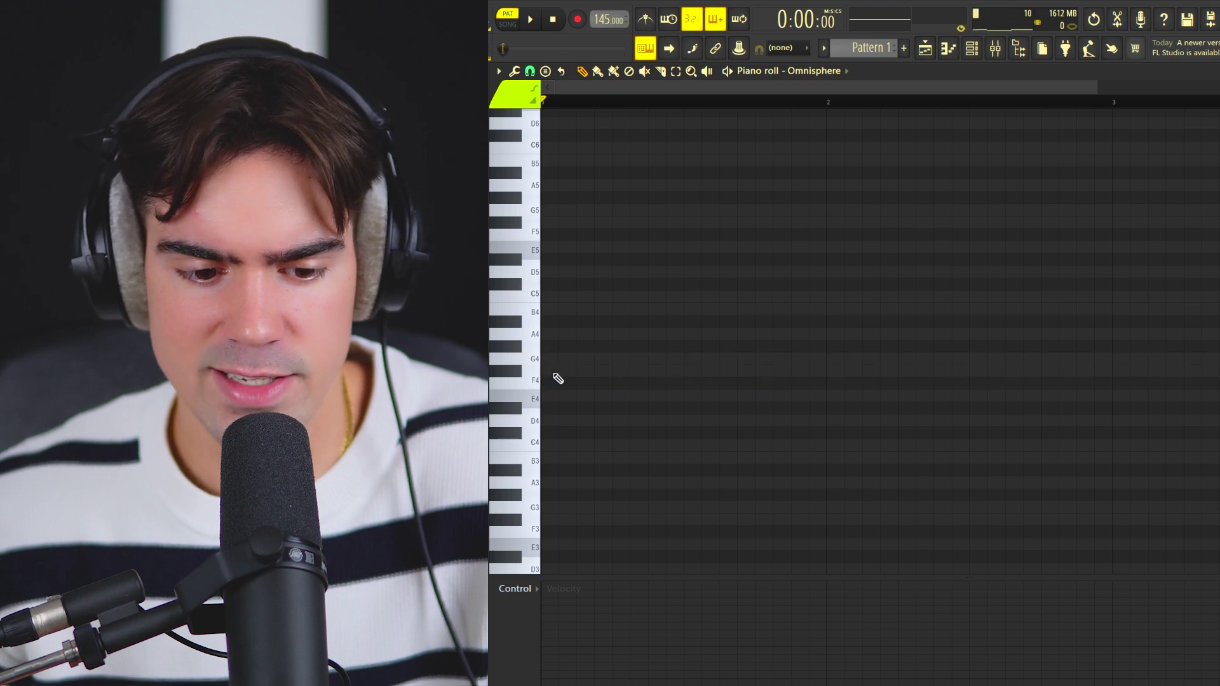
pyautogui.click(534, 371)
pyautogui.click(532, 367)
pyautogui.click(538, 314)
pyautogui.click(538, 311)
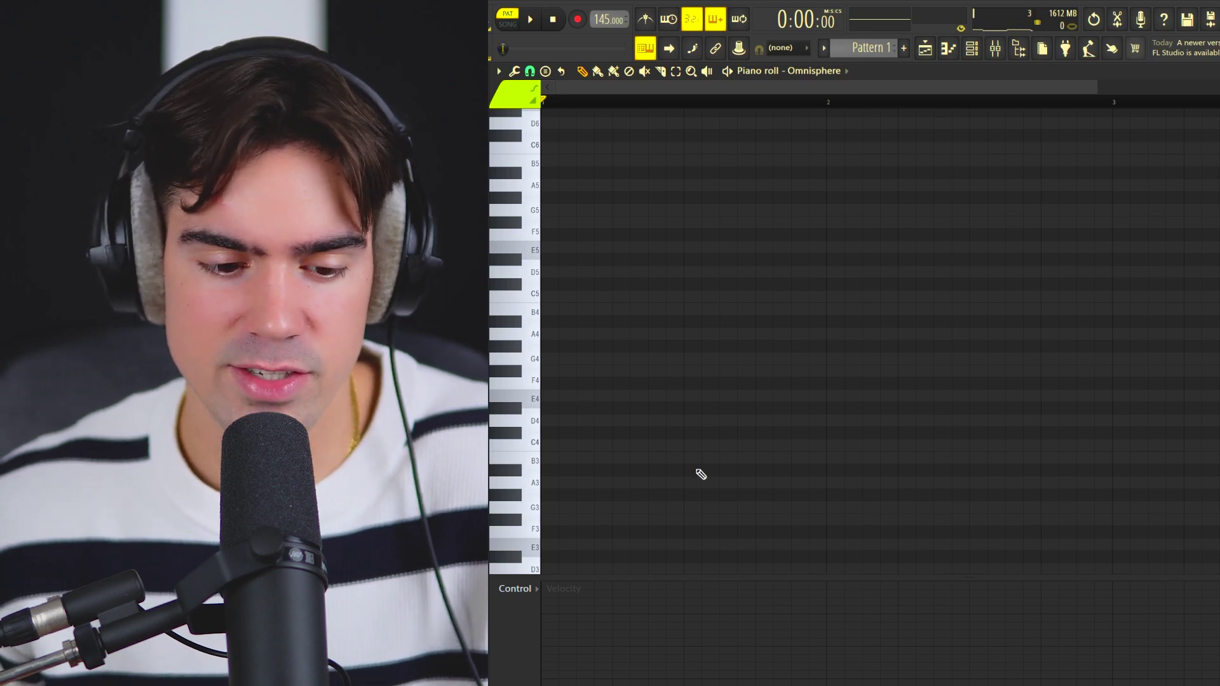
# - Place one-beat notes E4, B4, C5 and G4 one after another to fill bar 1
pyautogui.click(570, 399)
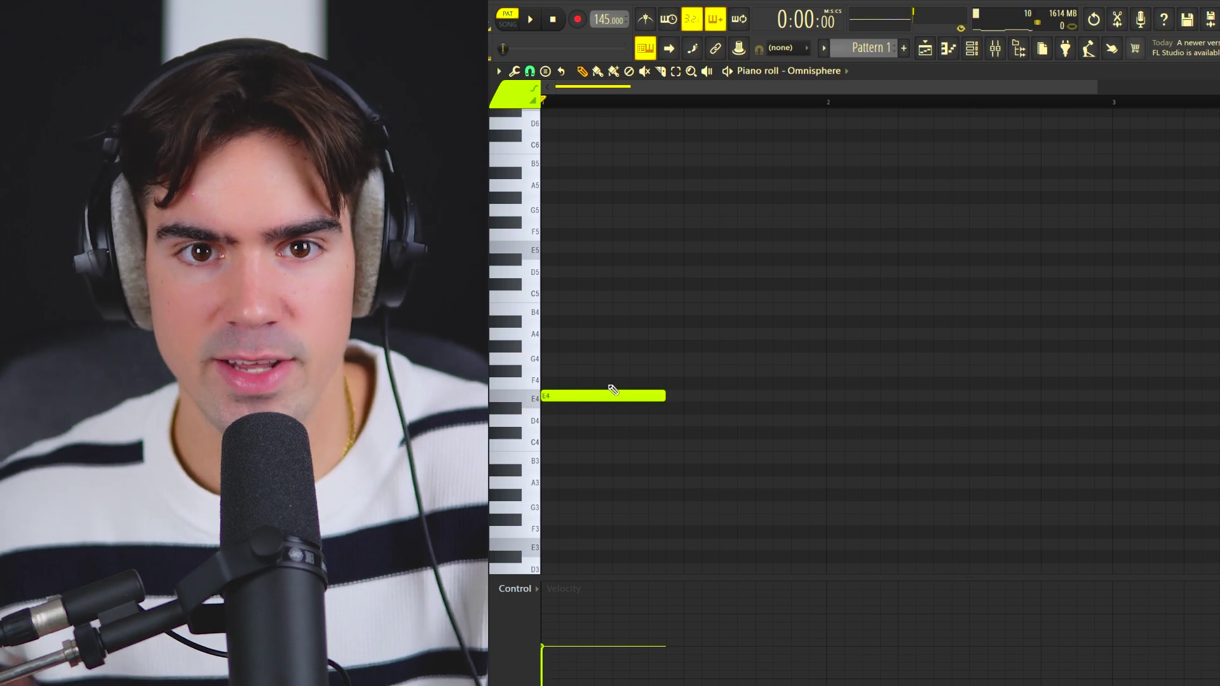
pyautogui.moveTo(617, 379); pyautogui.dragTo(598, 410)
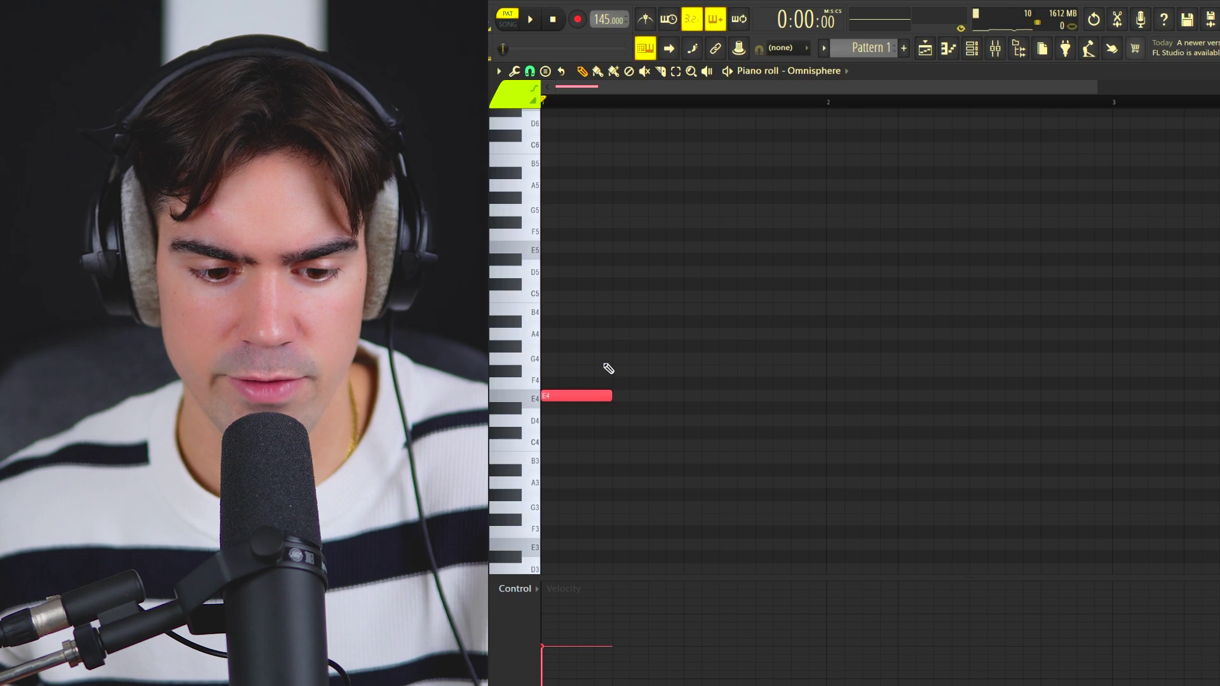
pyautogui.moveTo(617, 354); pyautogui.dragTo(649, 375)
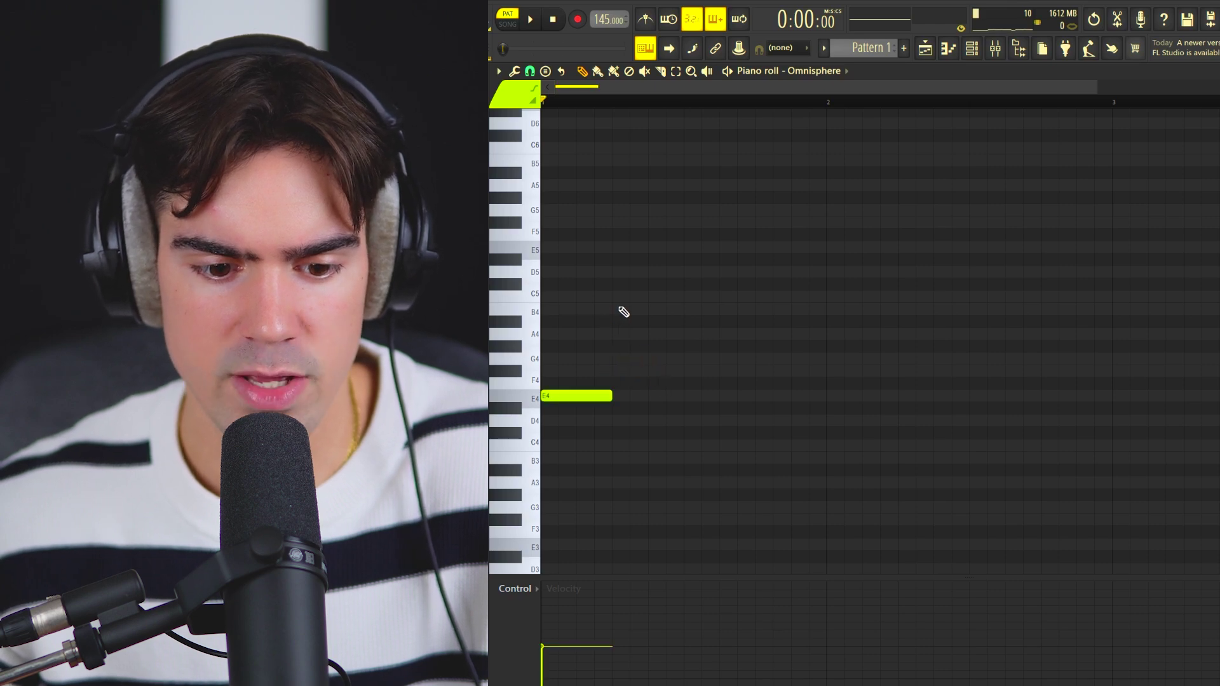
pyautogui.click(623, 311)
pyautogui.click(695, 296)
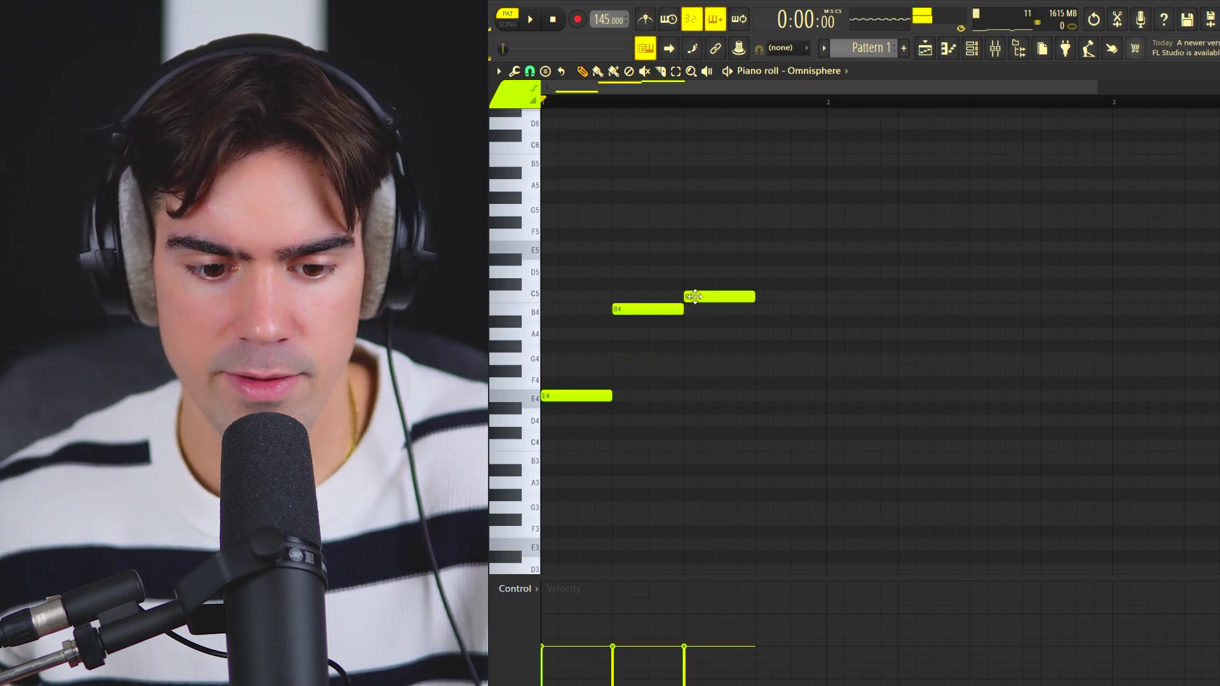
pyautogui.click(763, 359)
# - Duplicate the bar 1 notes into bar 2 and lower the last copied note to F#4
pyautogui.press('space')
pyautogui.moveTo(833, 108); pyautogui.dragTo(530, 165)
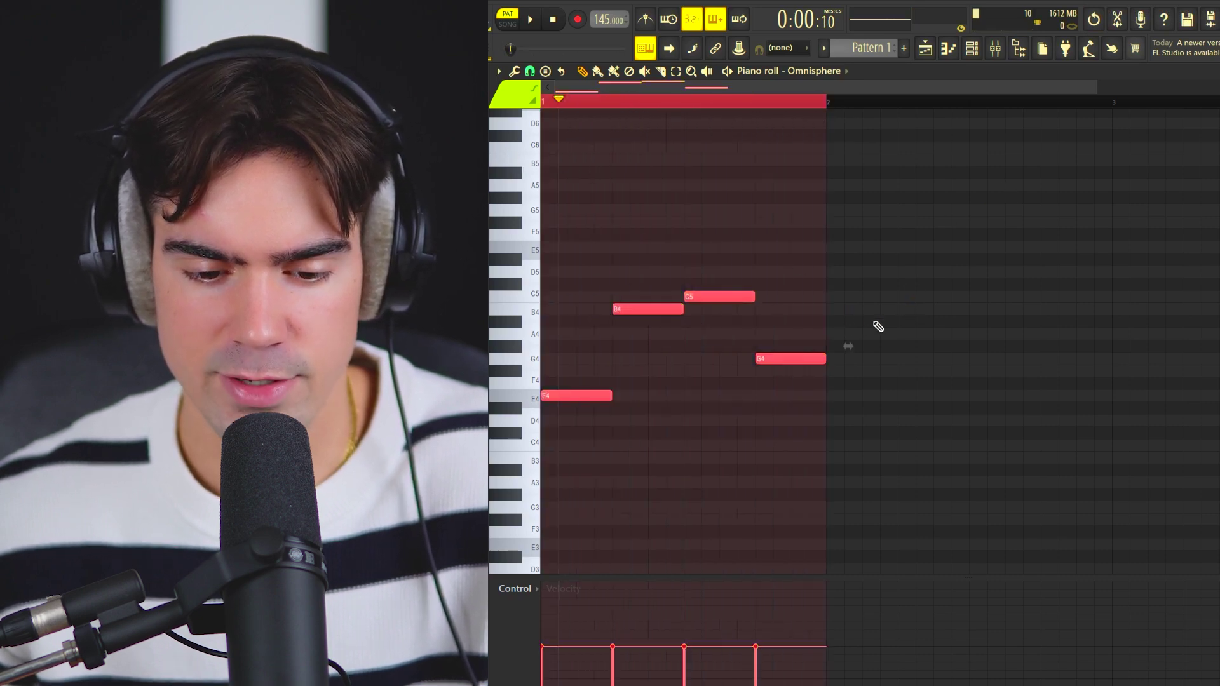
pyautogui.hotkey('ctrl', 'b')
pyautogui.moveTo(1084, 341); pyautogui.dragTo(1051, 429)
pyautogui.press('Down')
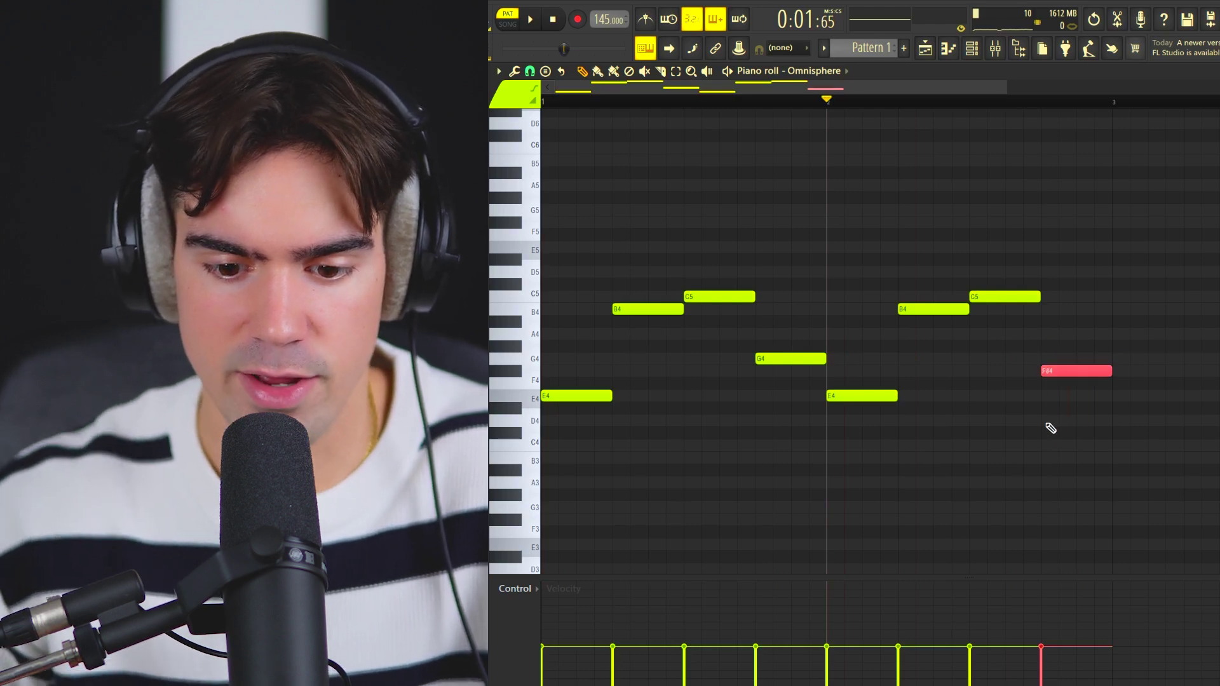
# - Lengthen both E4 notes so that each one lasts a full bar
pyautogui.scroll(-2, 1049, 426)
pyautogui.moveTo(984, 353); pyautogui.dragTo(677, 381)
pyautogui.moveTo(598, 288); pyautogui.dragTo(948, 312)
pyautogui.moveTo(855, 392); pyautogui.dragTo(543, 416)
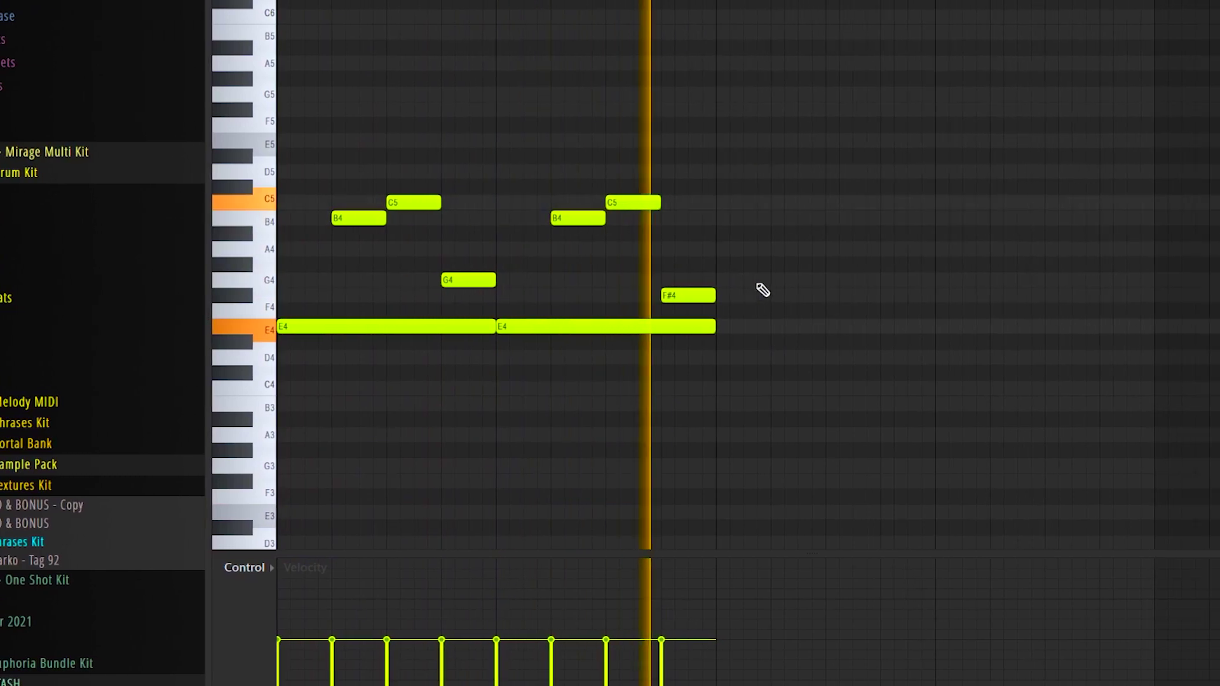
# - Duplicate the two-bar phrase until it fills eight bars and drop all the E4 notes an octave to E3
pyautogui.hotkey('ctrl', 'b')
pyautogui.scroll(-3, 713, 303)
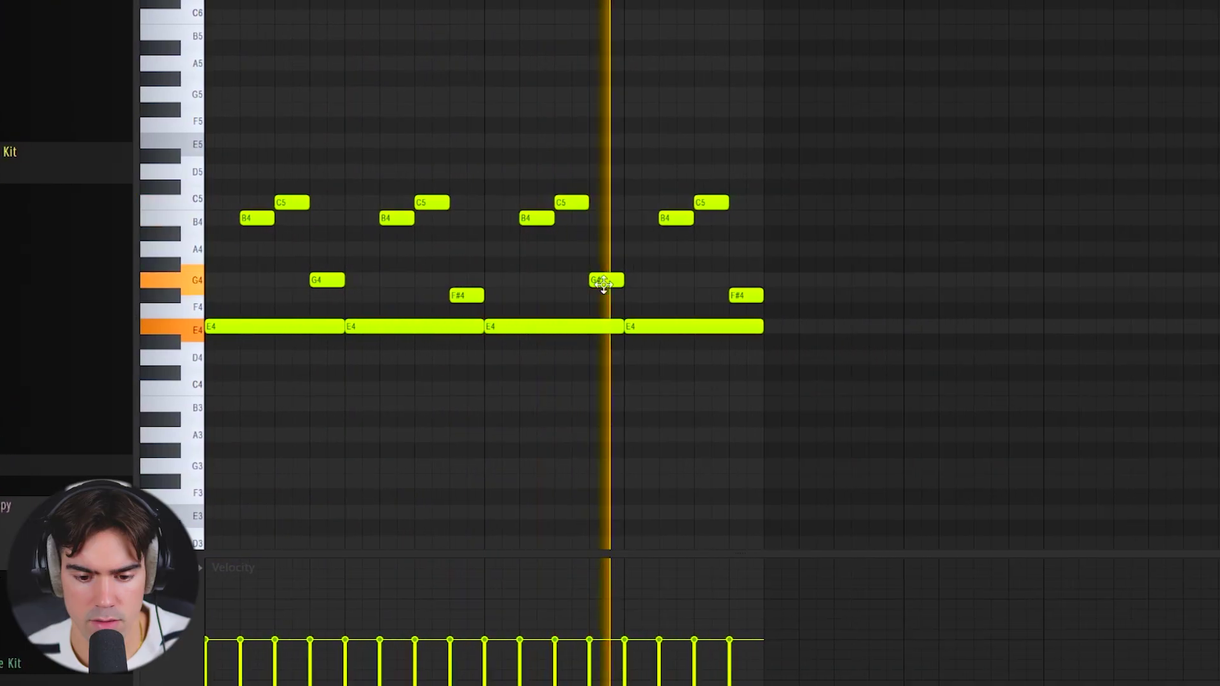
pyautogui.hotkey('ctrl', 'b')
pyautogui.hotkey('ctrl', 'd')
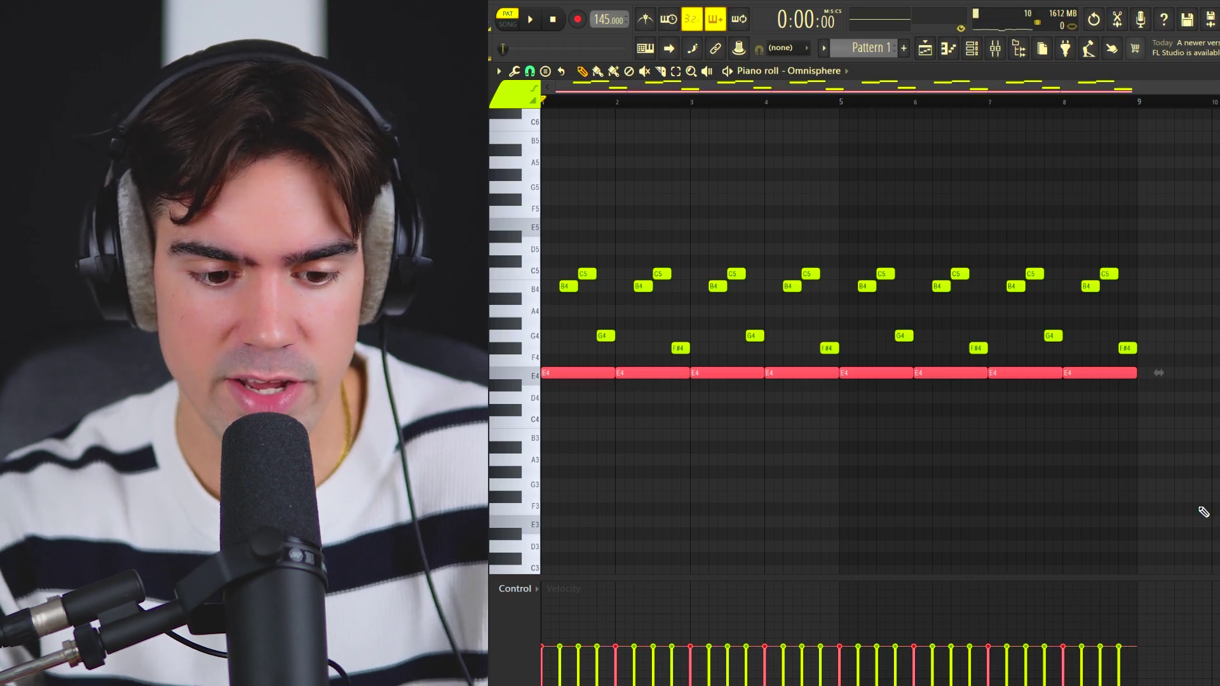
pyautogui.hotkey('ctrl', 'Down')
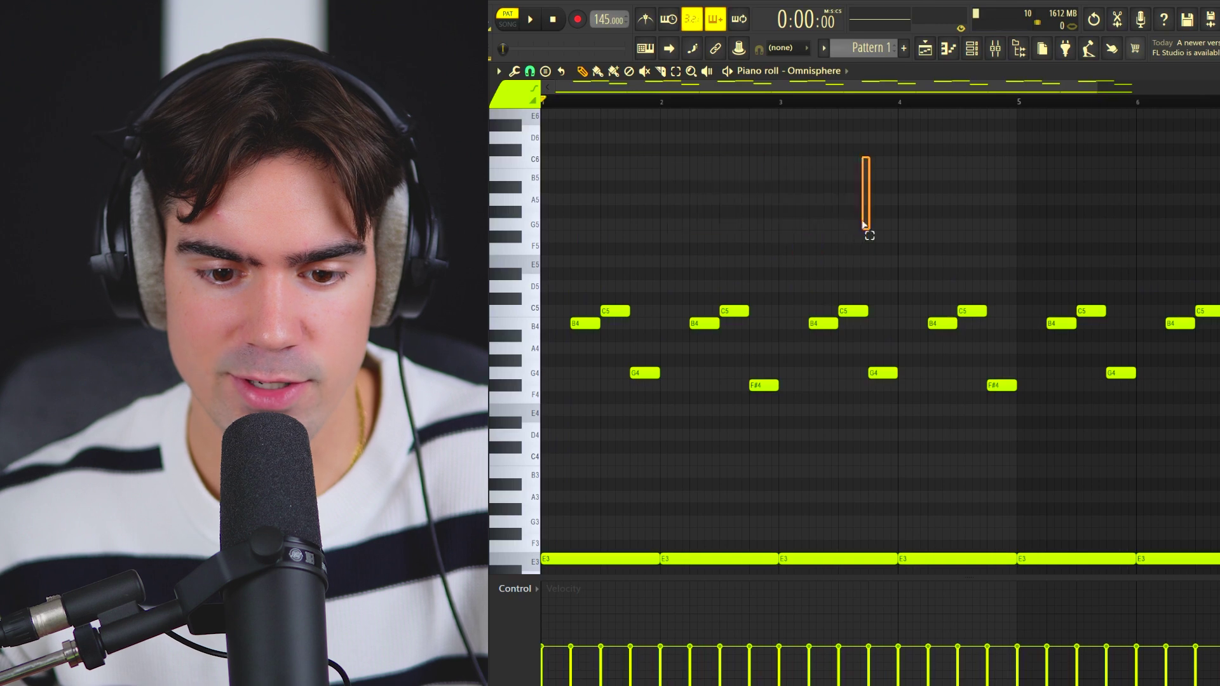
# - Add a top melody above the phrase: G5 for two bars, followed by F#5 and E5 for one bar each
pyautogui.moveTo(864, 225)
pyautogui.mouseDown()
pyautogui.moveTo(946, 203)
pyautogui.moveTo(730, 244)
pyautogui.mouseUp()
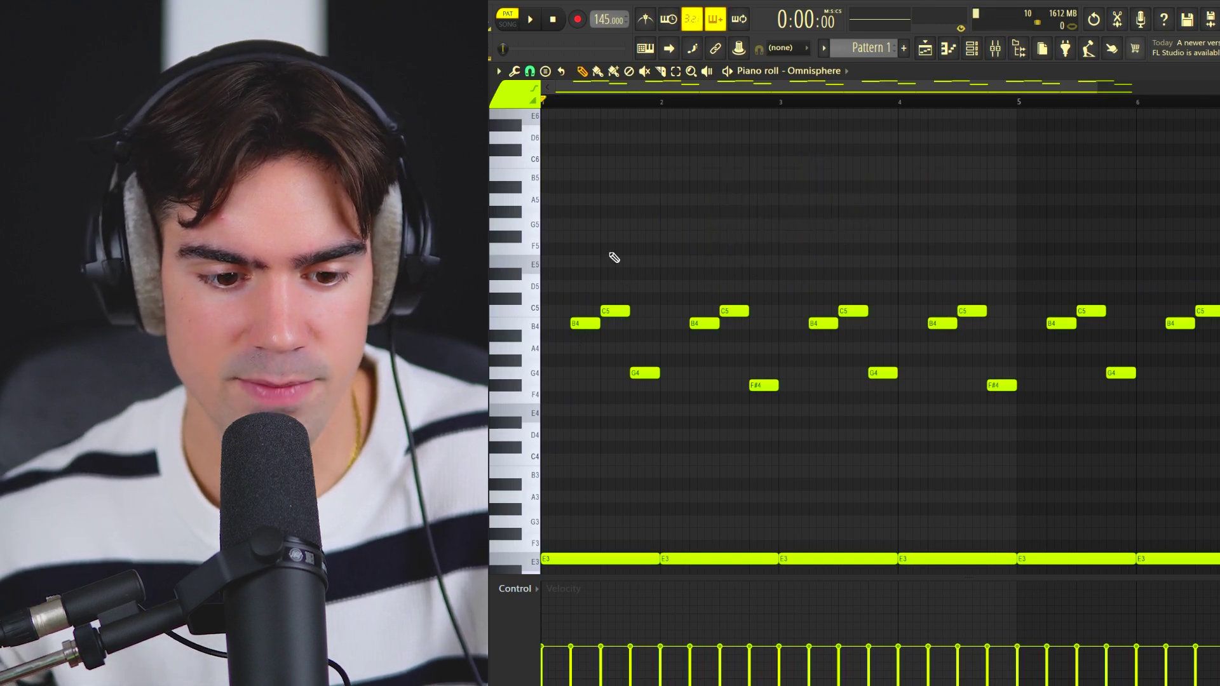
pyautogui.moveTo(526, 230); pyautogui.dragTo(544, 241)
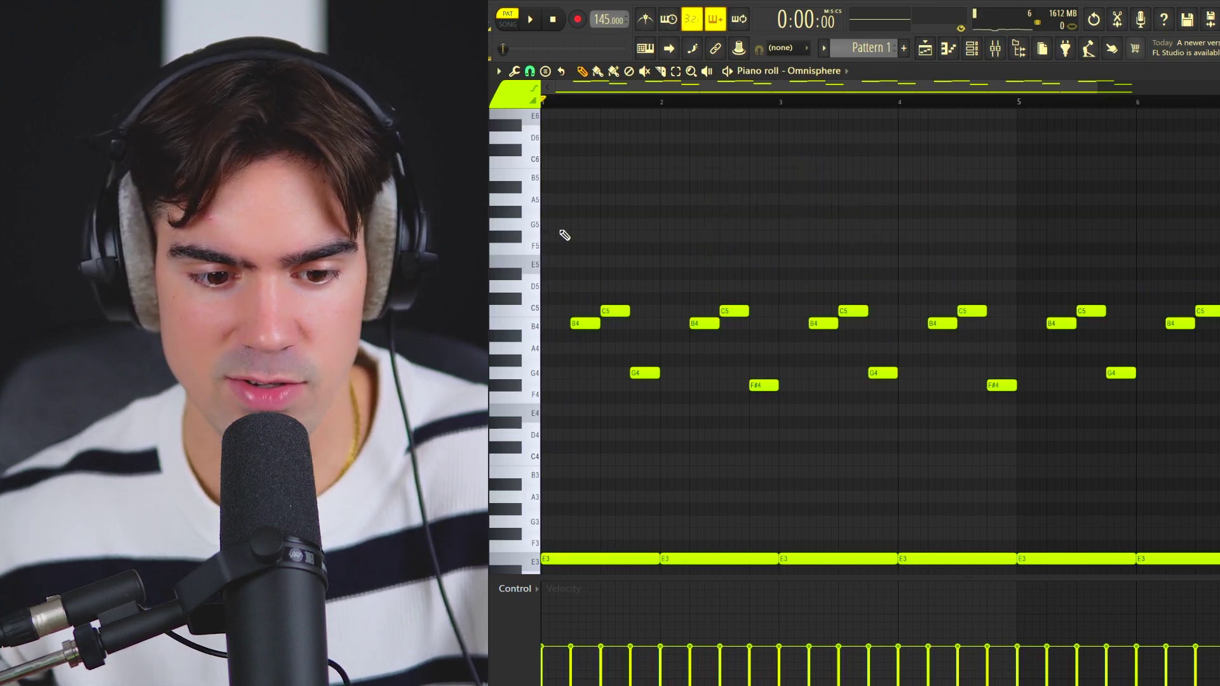
pyautogui.click(565, 228)
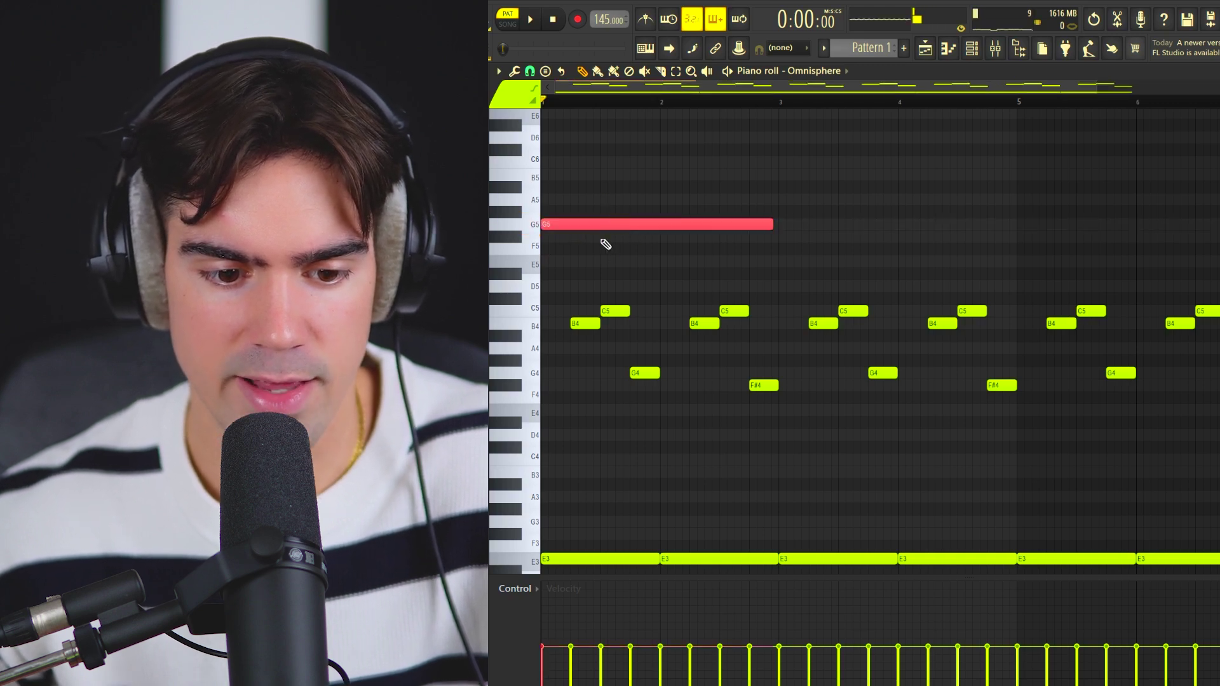
pyautogui.scroll(5, 544, 227)
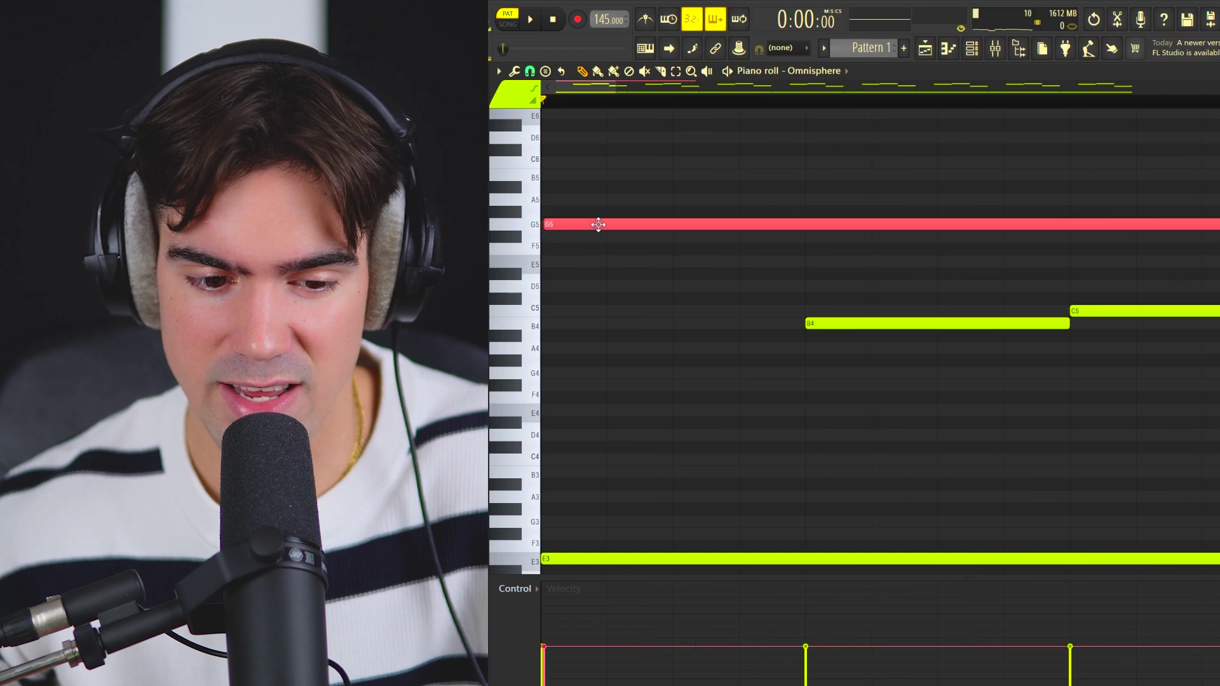
pyautogui.scroll(-5, 601, 224)
pyautogui.moveTo(890, 224); pyautogui.dragTo(841, 241)
pyautogui.click(911, 237)
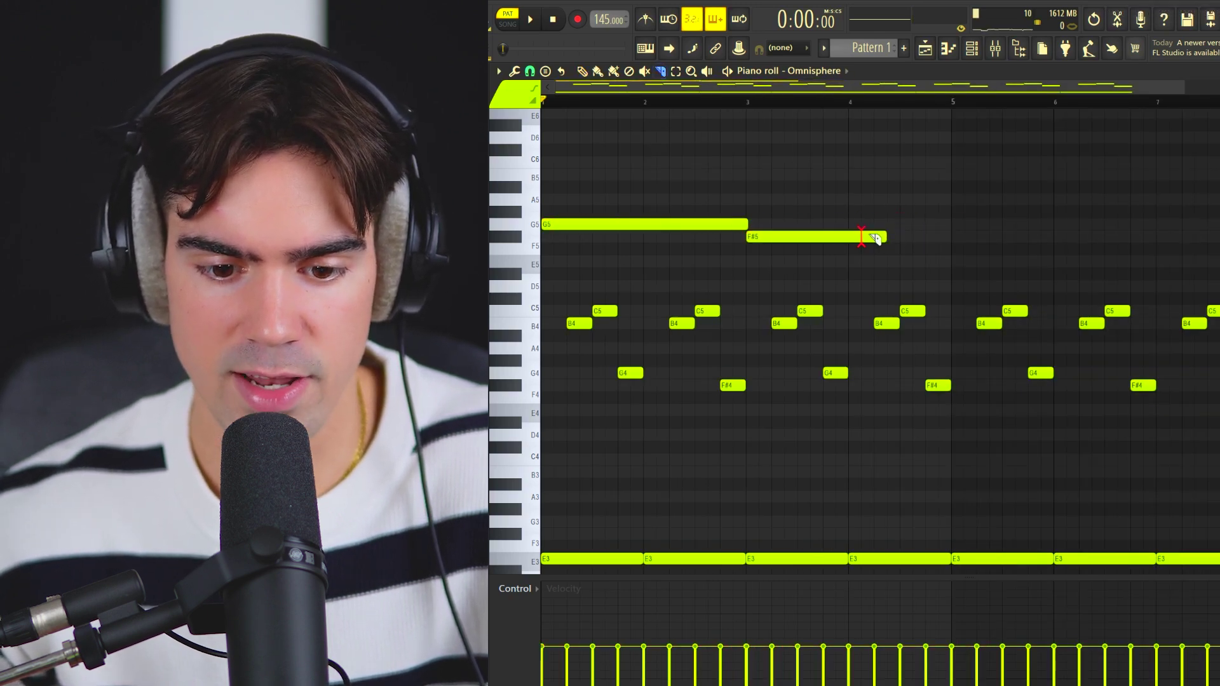
pyautogui.press('p')
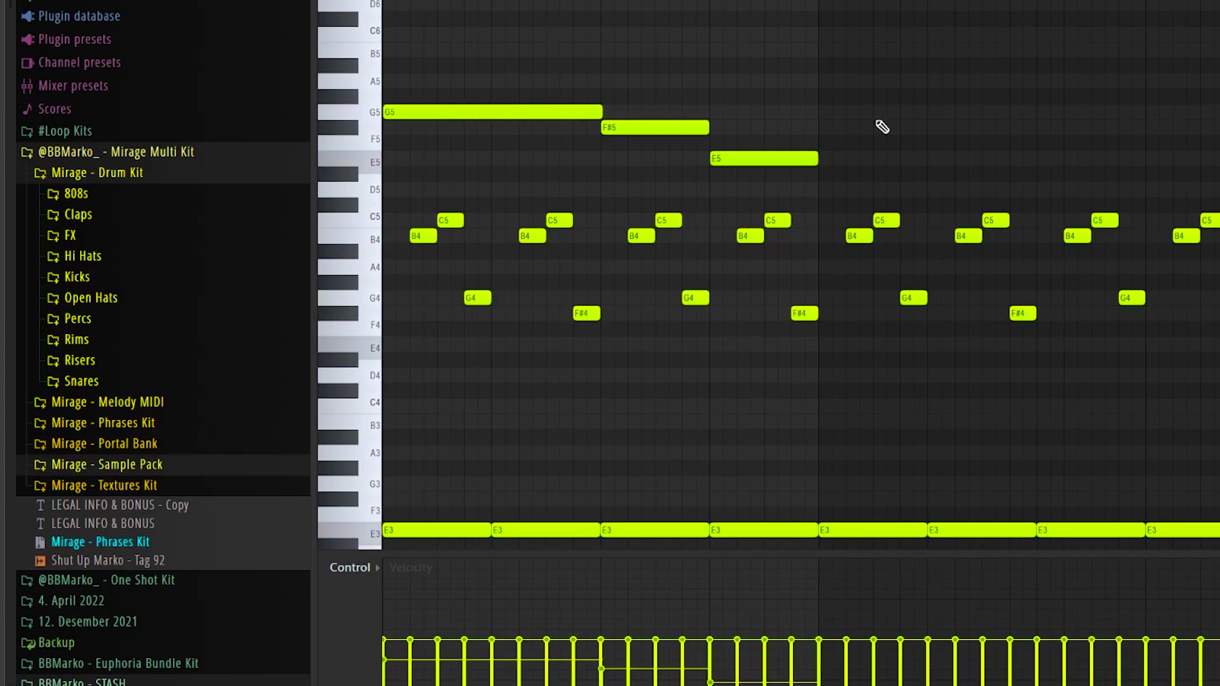
# - Duplicate the three top melody notes into bars 5 to 8 and raise the whole pattern by an octave
pyautogui.moveTo(890, 77); pyautogui.dragTo(449, 185)
pyautogui.hotkey('ctrl', 'b')
pyautogui.moveTo(851, 101)
pyautogui.mouseDown()
pyautogui.moveTo(852, 86)
pyautogui.moveTo(855, 132)
pyautogui.moveTo(854, 109)
pyautogui.mouseUp()
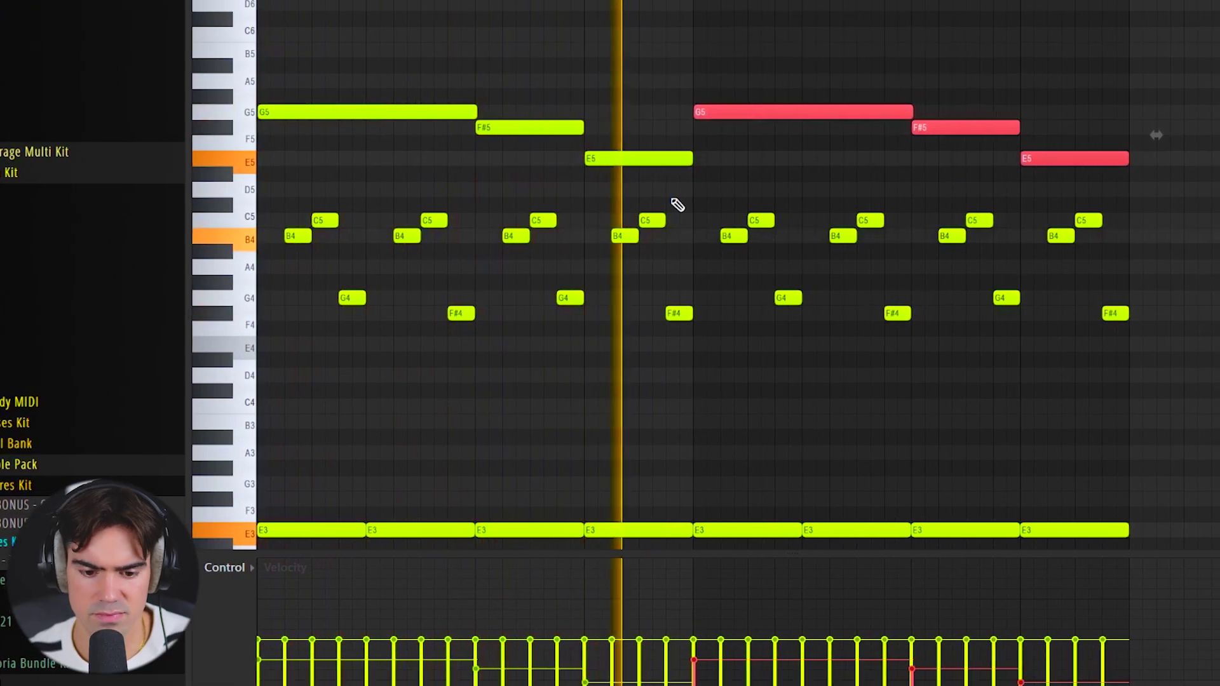
pyautogui.hotkey('ctrl', 'd')
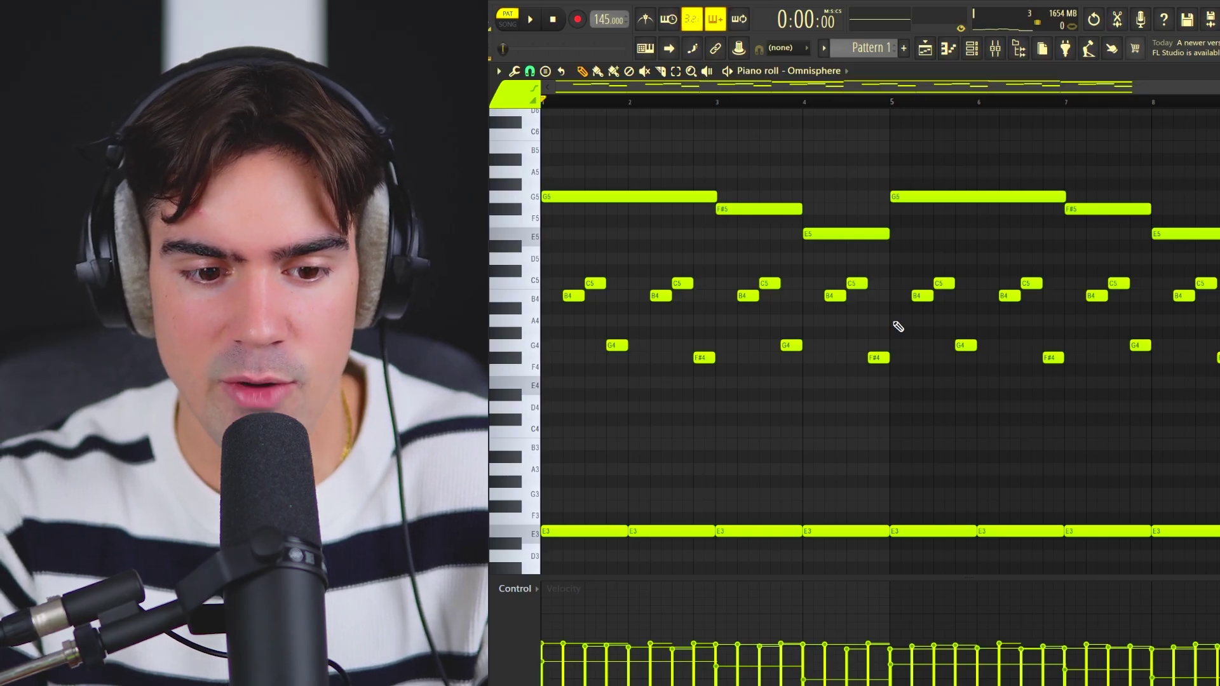
pyautogui.hotkey('ctrl', 'Up')
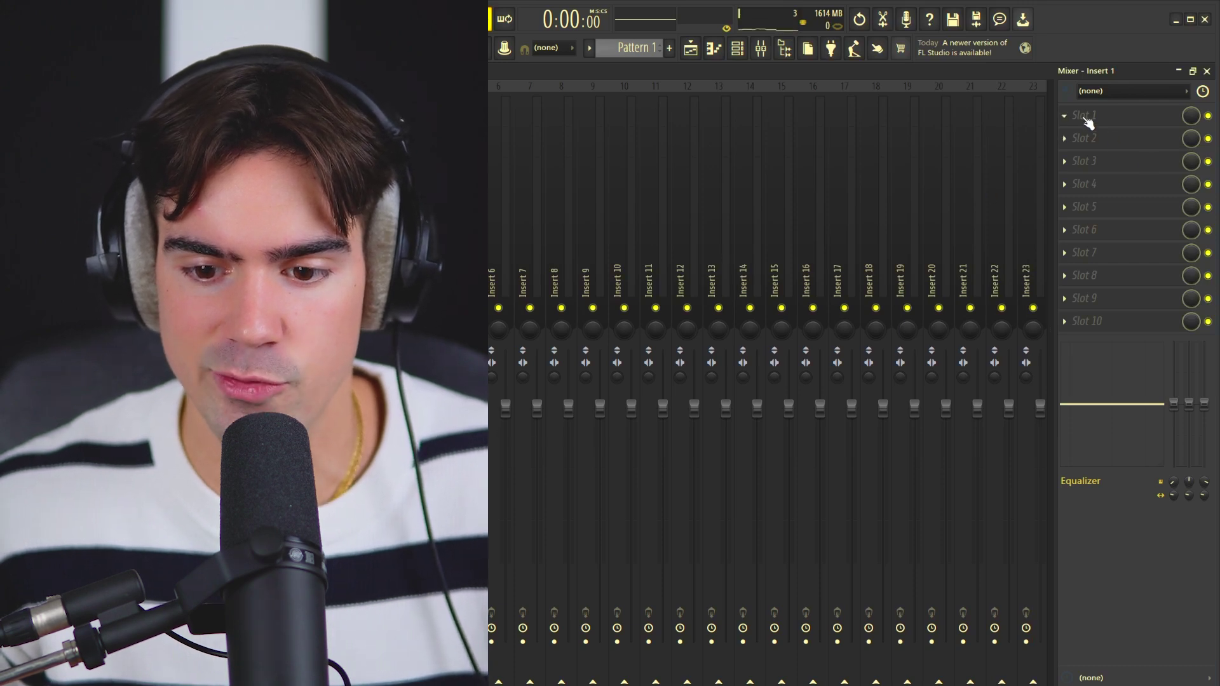
# - Load HalfTime in Slot 1 of mixer Insert 1 and set its loop length to 1/2
pyautogui.click(1087, 120)
pyautogui.click(796, 652)
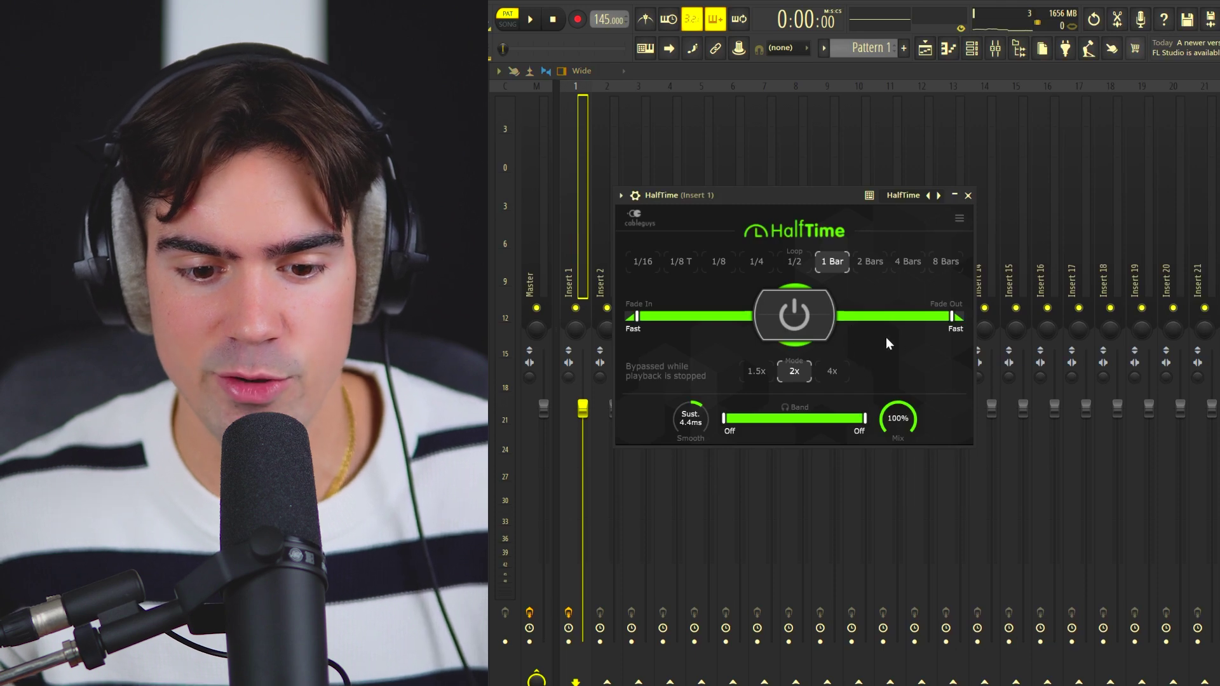
pyautogui.click(798, 265)
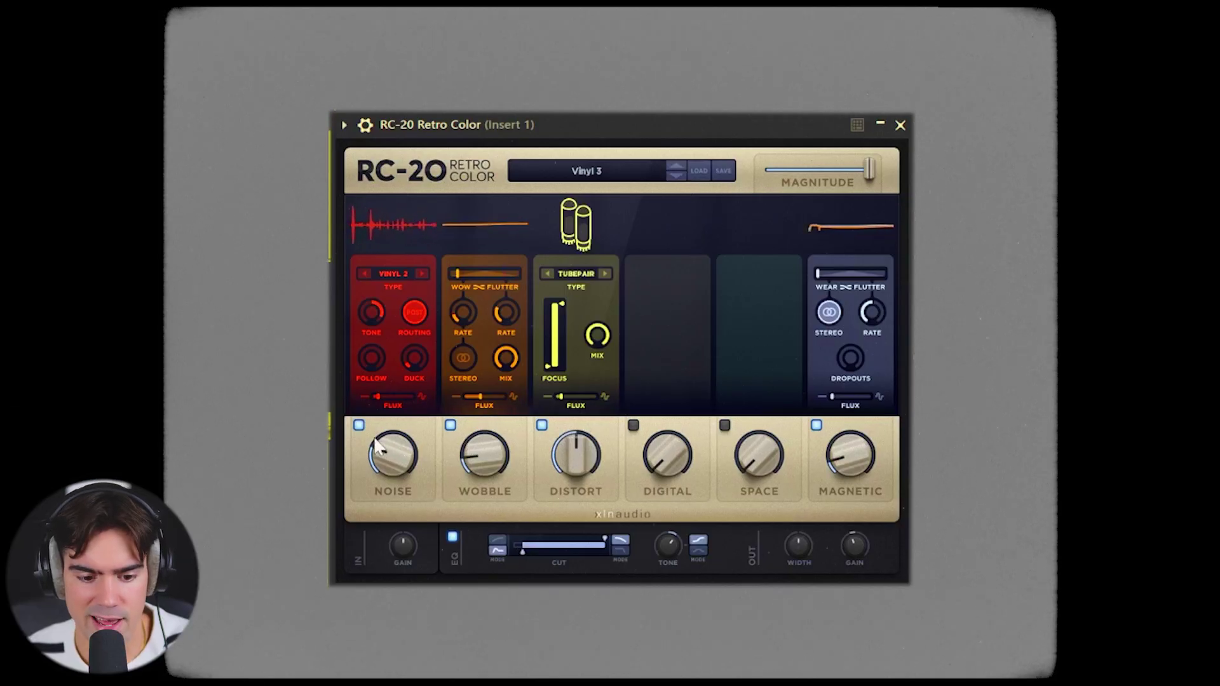
# - Switch off the Noise module in RC-20 Retro Color and lower the Distort amount
pyautogui.moveTo(379, 447)
pyautogui.mouseDown()
pyautogui.moveTo(372, 462)
pyautogui.moveTo(361, 433)
pyautogui.mouseUp()
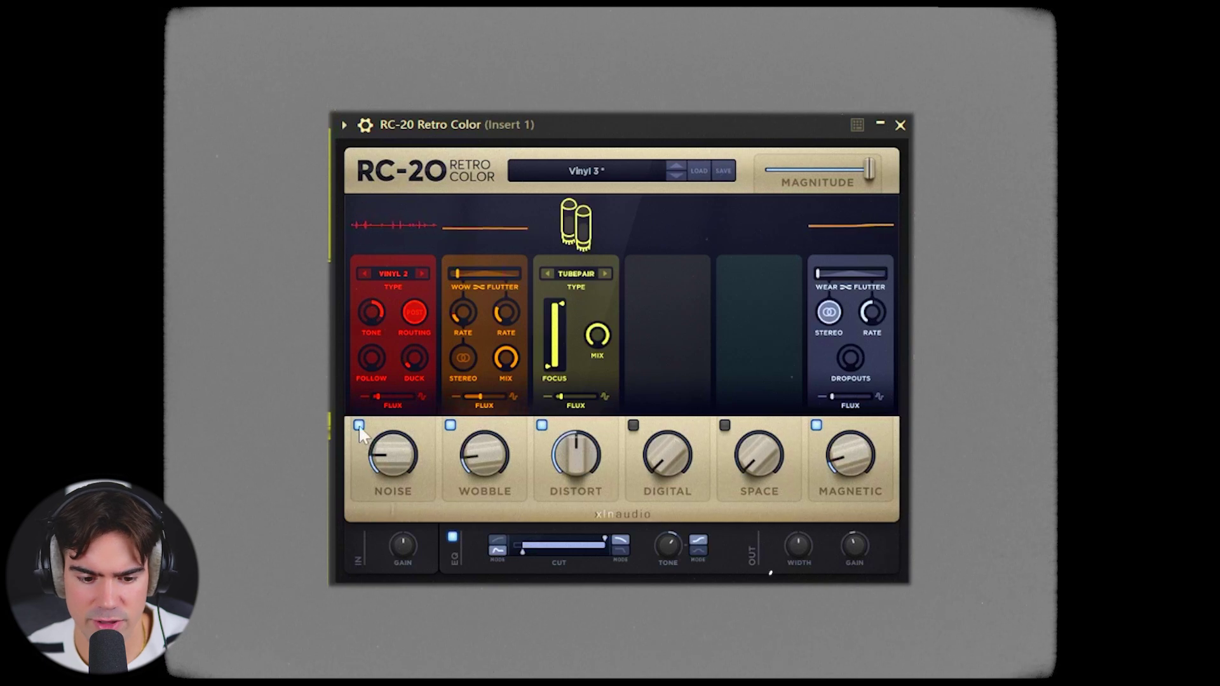
pyautogui.click(359, 425)
pyautogui.moveTo(589, 483); pyautogui.dragTo(585, 494)
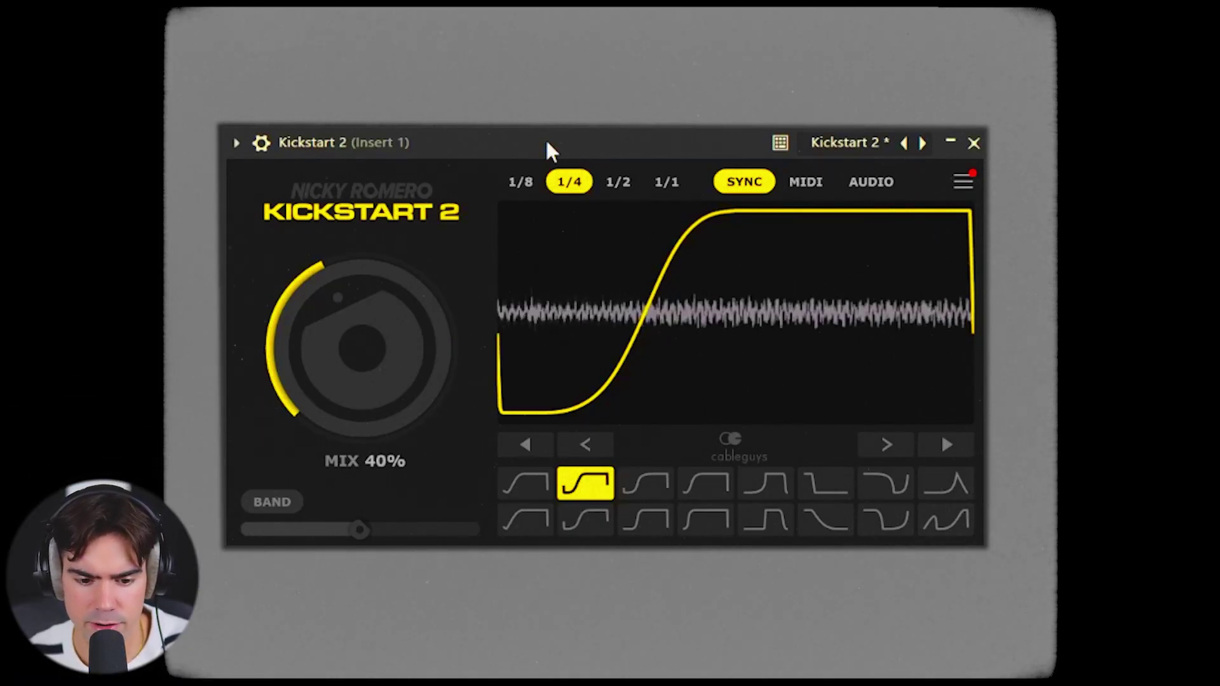
# - Raise the Mix amount of Kickstart 2 on Insert 1
pyautogui.moveTo(385, 375); pyautogui.dragTo(385, 338)
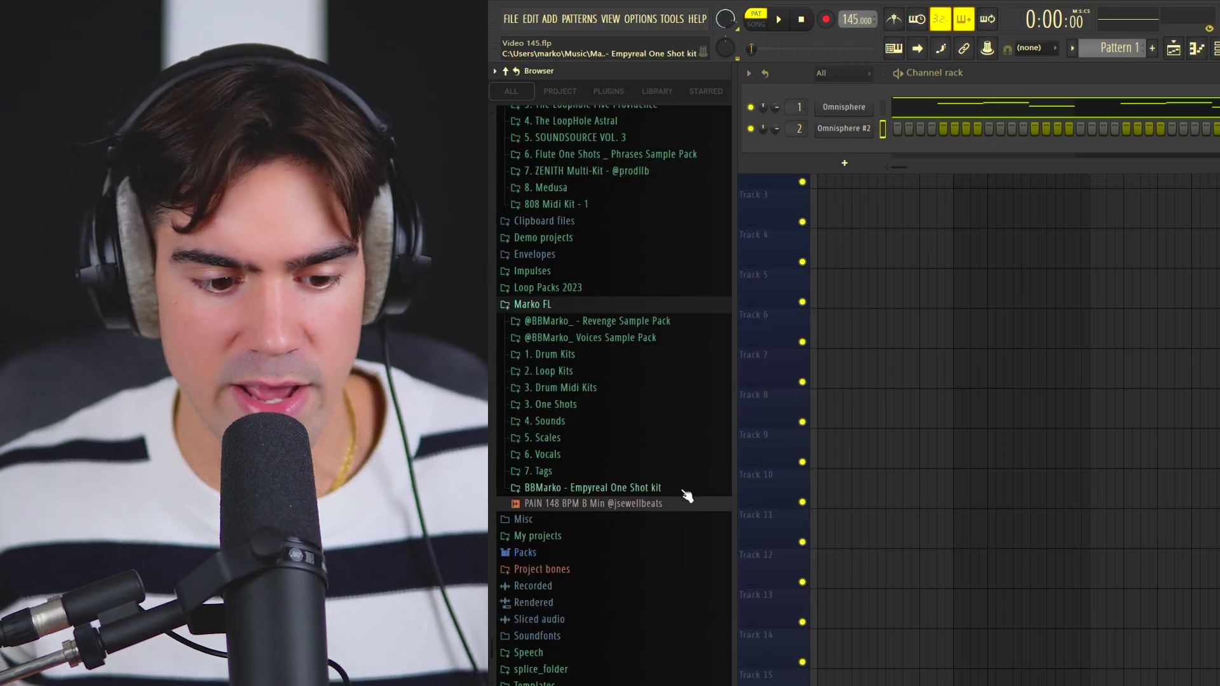
# - Load the Low [Guitar] sample from the Empyreal One Shot kit's Guitar folder as a new channel and reverse it
pyautogui.click(685, 493)
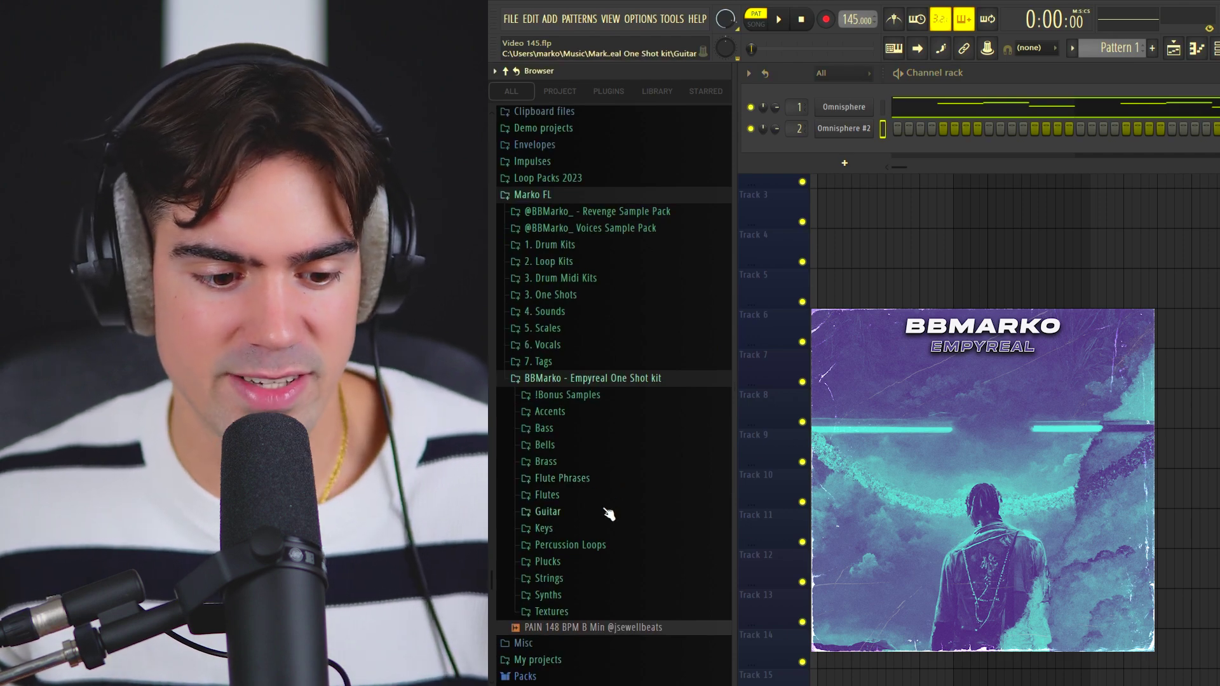
pyautogui.click(604, 512)
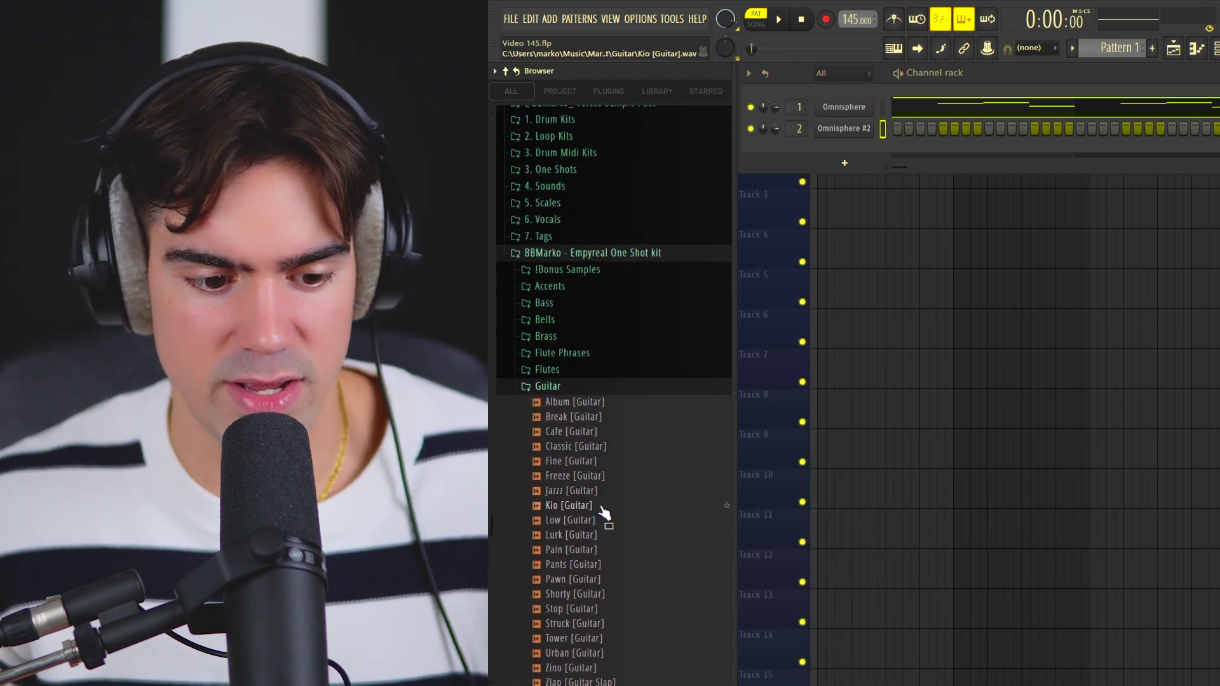
pyautogui.click(597, 523)
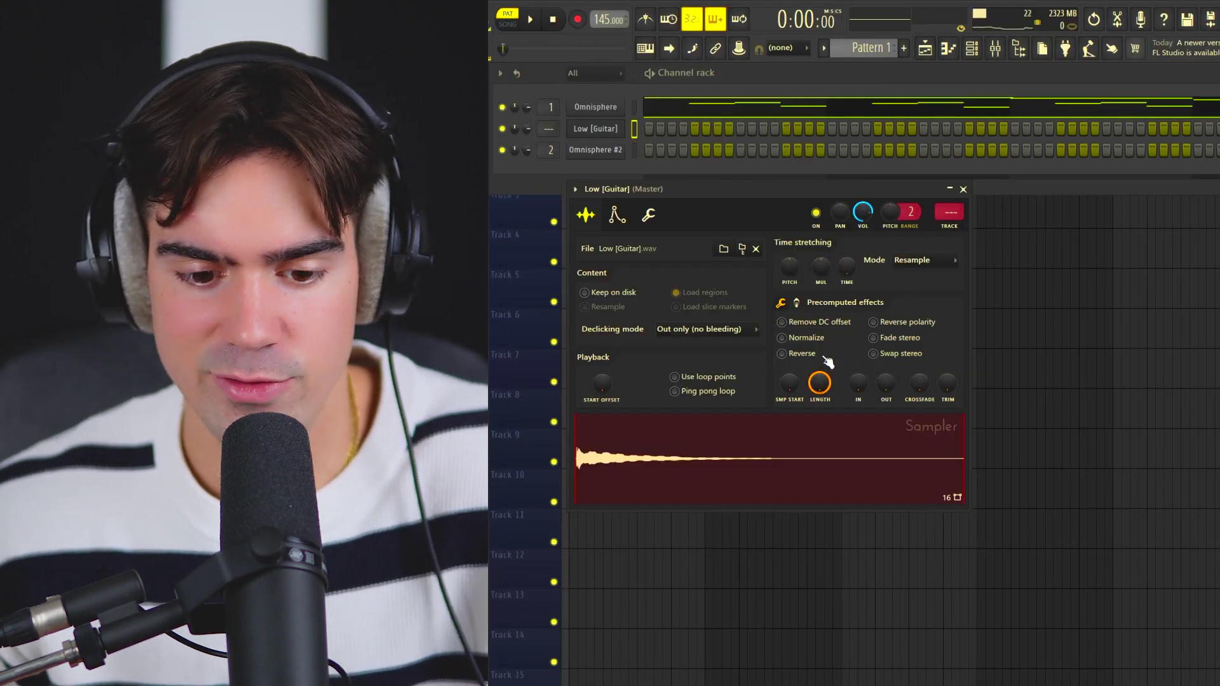
pyautogui.click(802, 354)
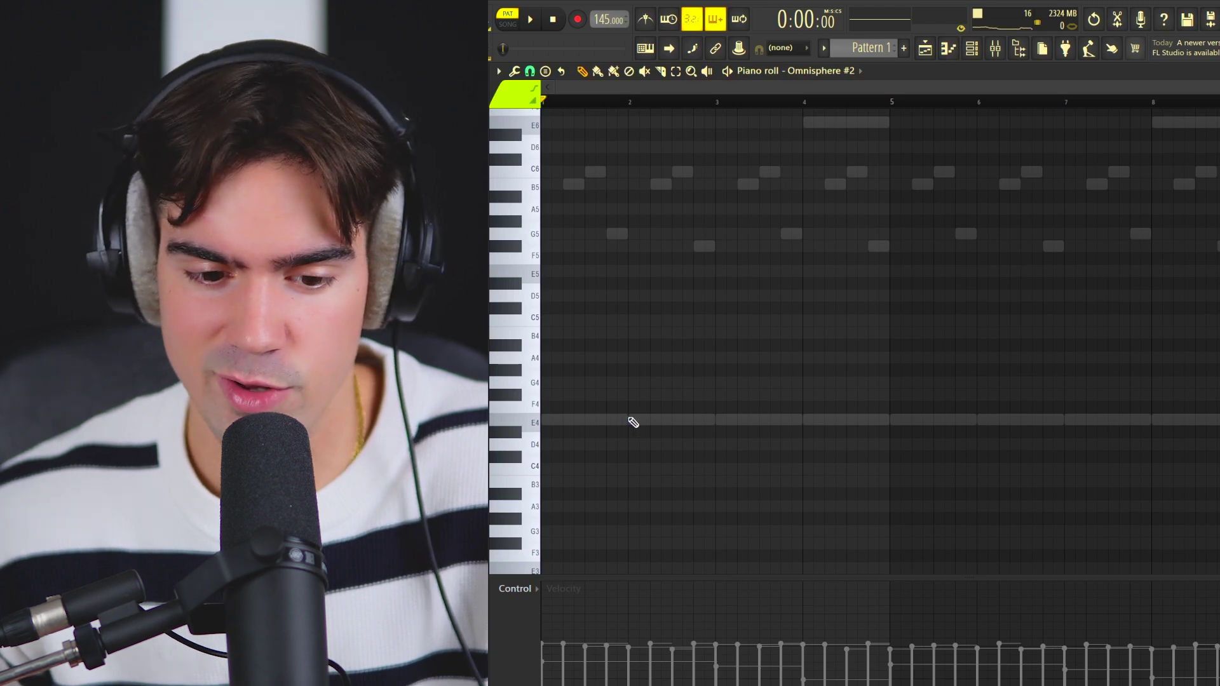
# - Add two consecutive four-bar E4 notes for the Low [Guitar] channel and raise them two octaves to E6
pyautogui.moveTo(630, 425)
pyautogui.mouseDown()
pyautogui.moveTo(570, 420)
pyautogui.moveTo(883, 429)
pyautogui.mouseUp()
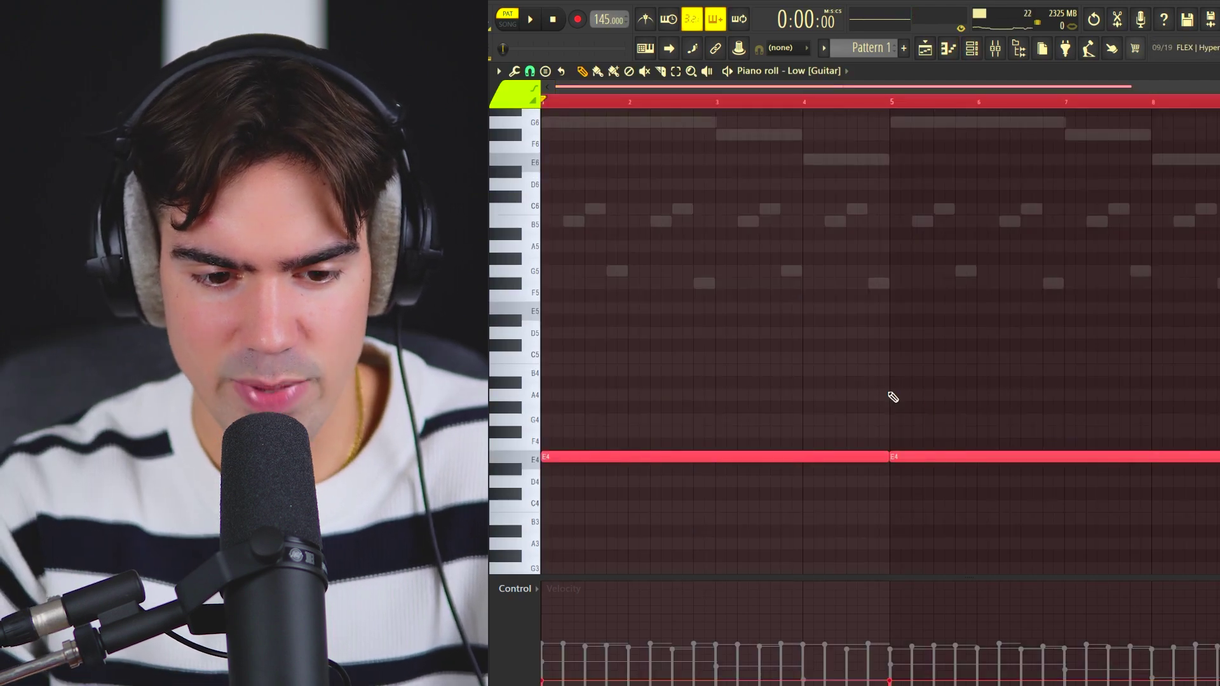
pyautogui.hotkey('ctrl', 'Up')
pyautogui.hotkey('ctrl', 'Up')
pyautogui.scroll(3, 795, 386)
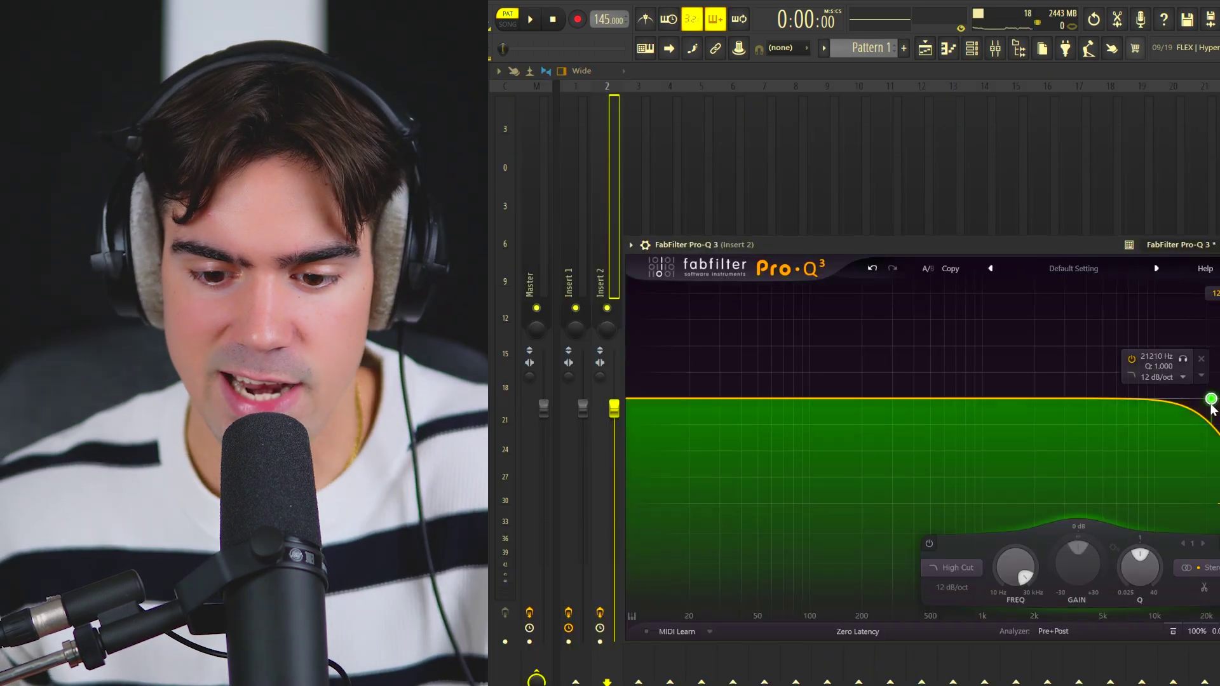
# - Lower the high-cut frequency in FabFilter Pro-Q 3 on Insert 2
pyautogui.moveTo(1208, 399); pyautogui.dragTo(1092, 410)
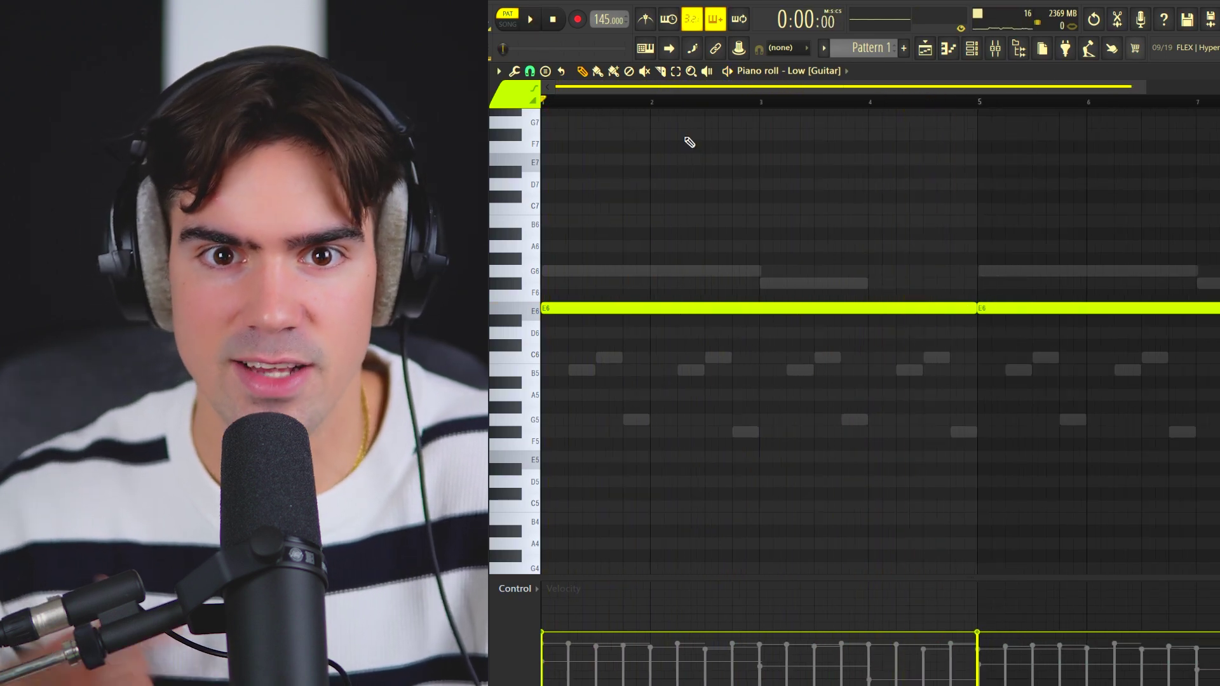
# - Play the pattern and raise the Low [Guitar] notes another octave to E7
pyautogui.press('space')
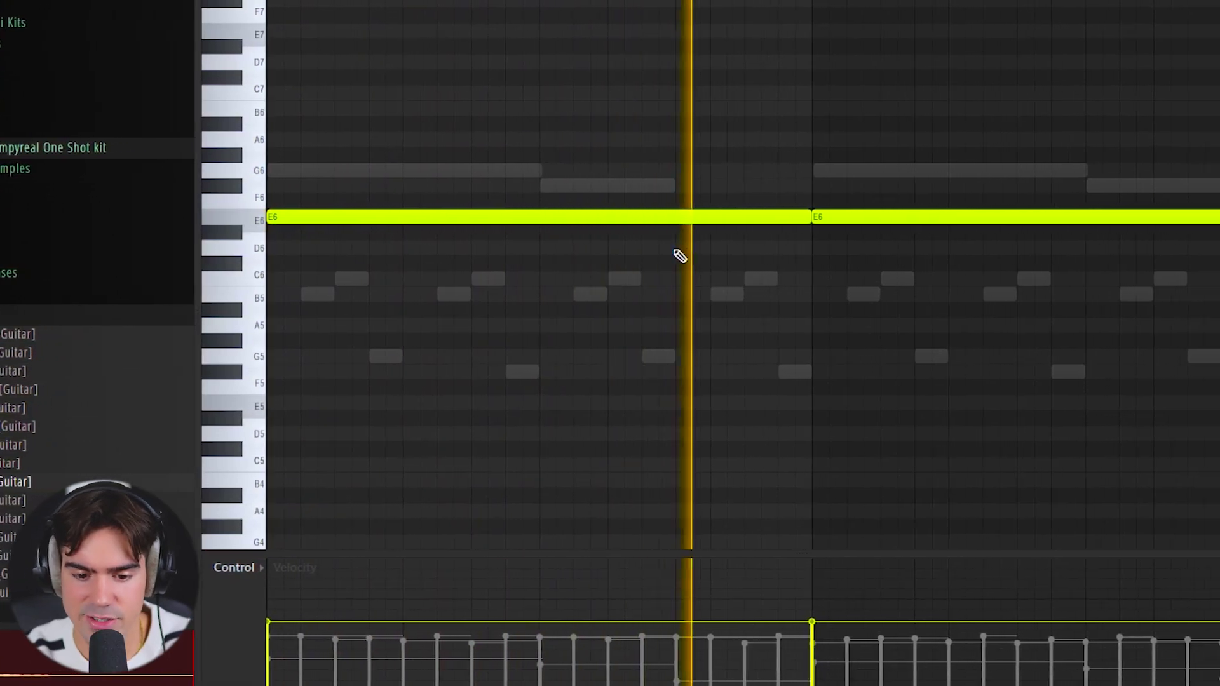
pyautogui.hotkey('ctrl', 'Up')
pyautogui.scroll(1, 889, 217)
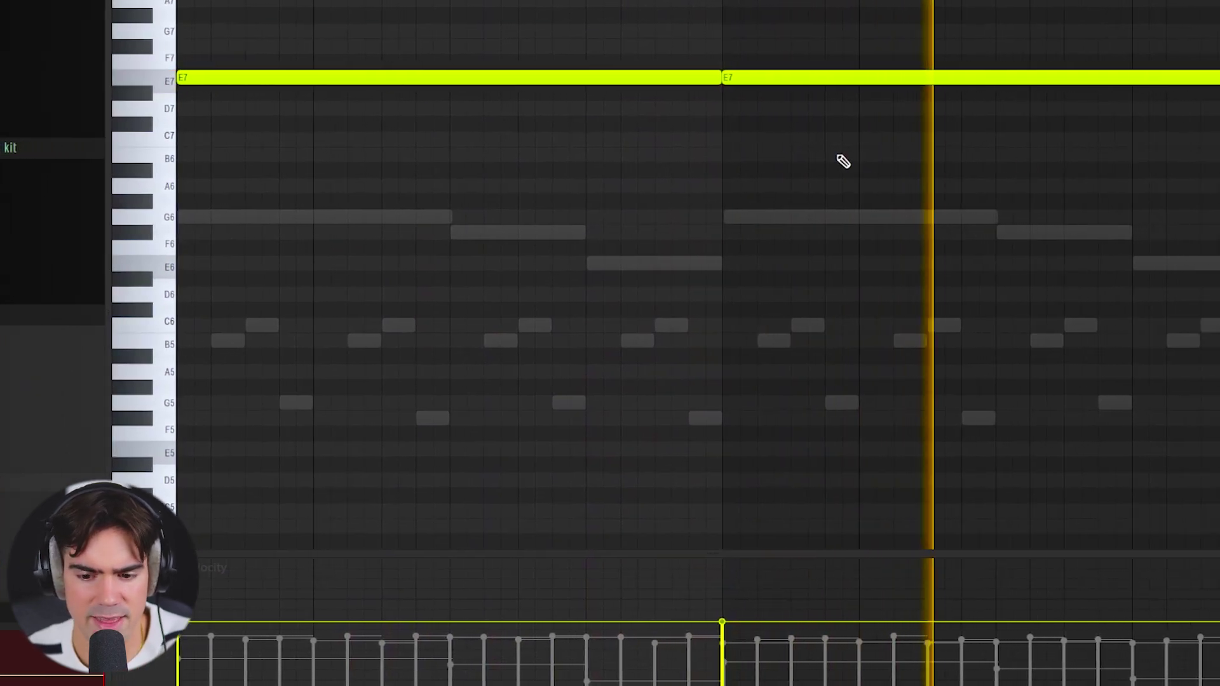
# - Shorten both Low [Guitar] E7 notes to two bars and duplicate them
pyautogui.moveTo(1121, 40); pyautogui.dragTo(471, 176)
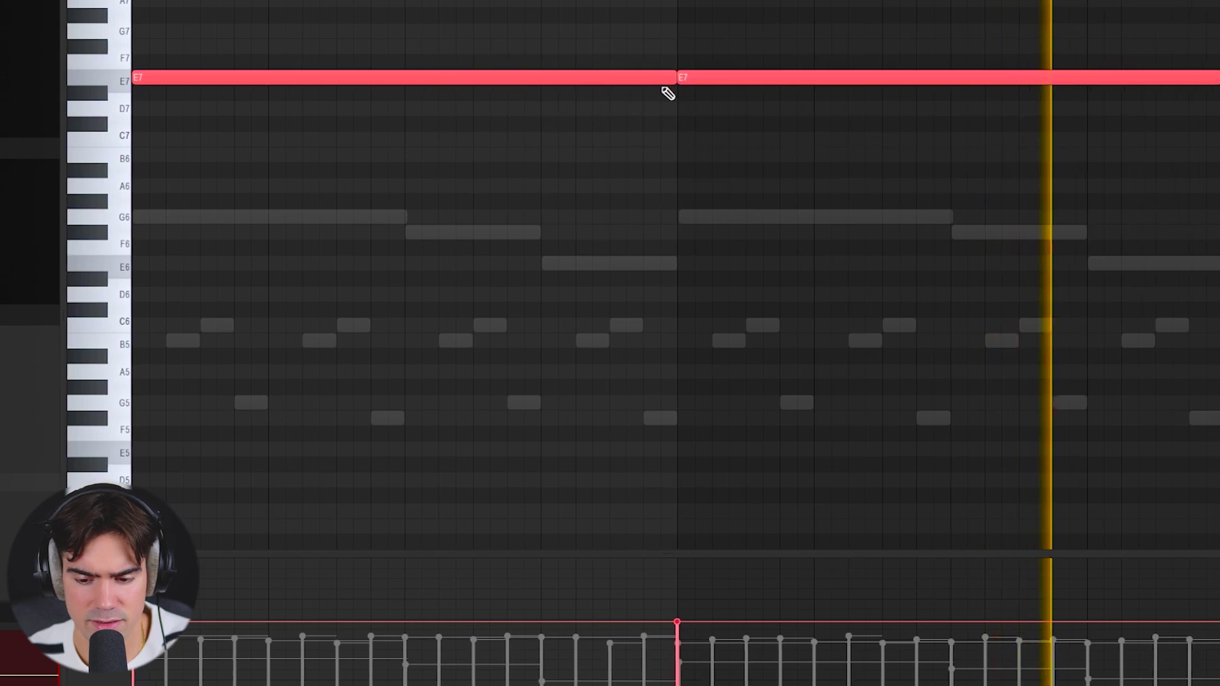
pyautogui.moveTo(647, 79); pyautogui.dragTo(385, 78)
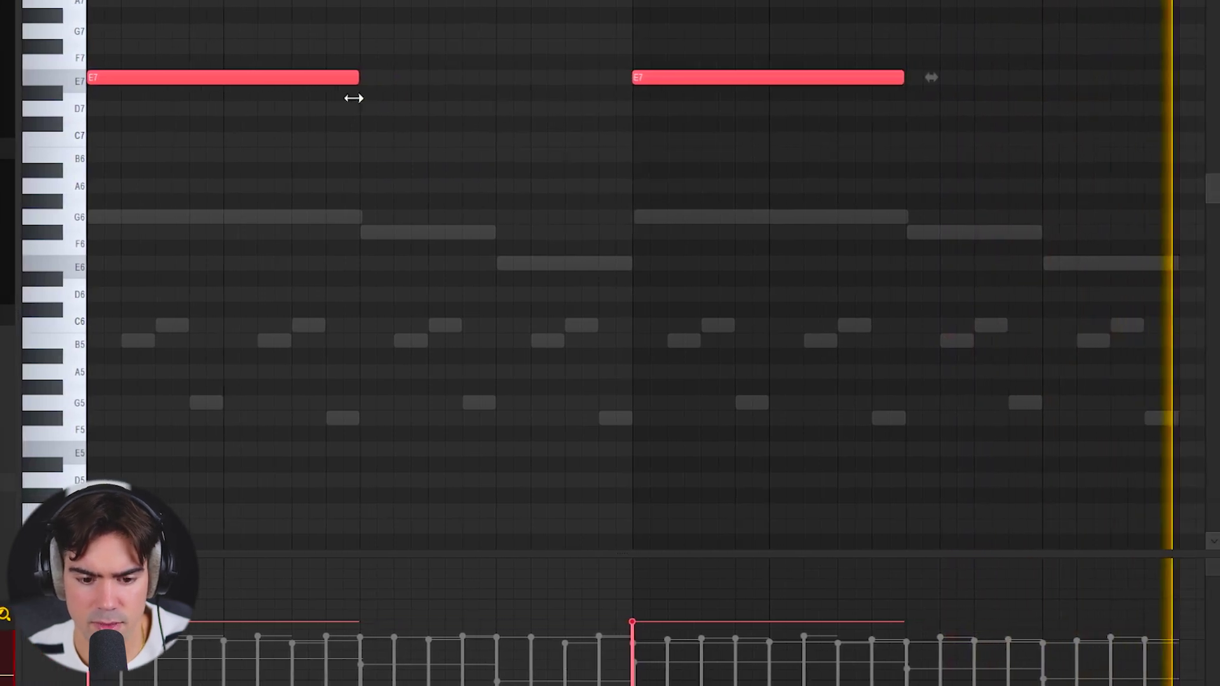
pyautogui.hotkey('ctrl', 'b')
pyautogui.hotkey('ctrl', 'd')
pyautogui.scroll(-3, 675, 125)
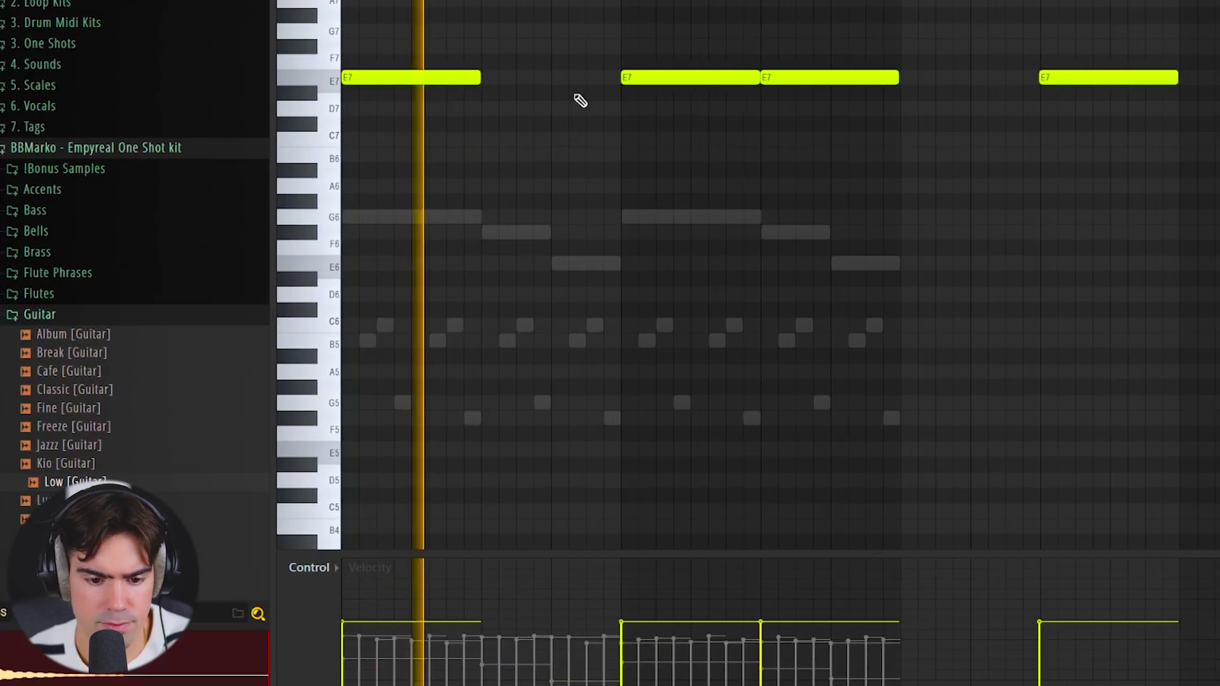
# - Copy an E7 note into the gap at bars 3 and 4 and delete the extra note beyond bar eight
pyautogui.moveTo(666, 78); pyautogui.dragTo(525, 87)
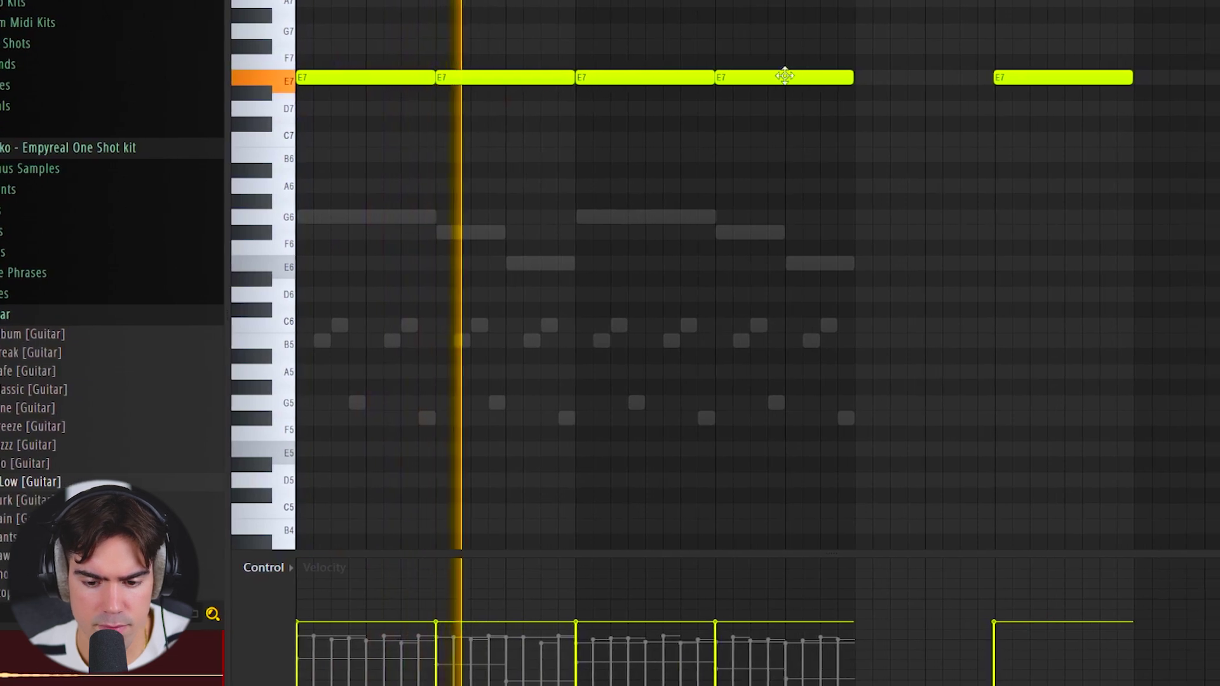
pyautogui.rightClick(1056, 76)
pyautogui.scroll(2, 604, 182)
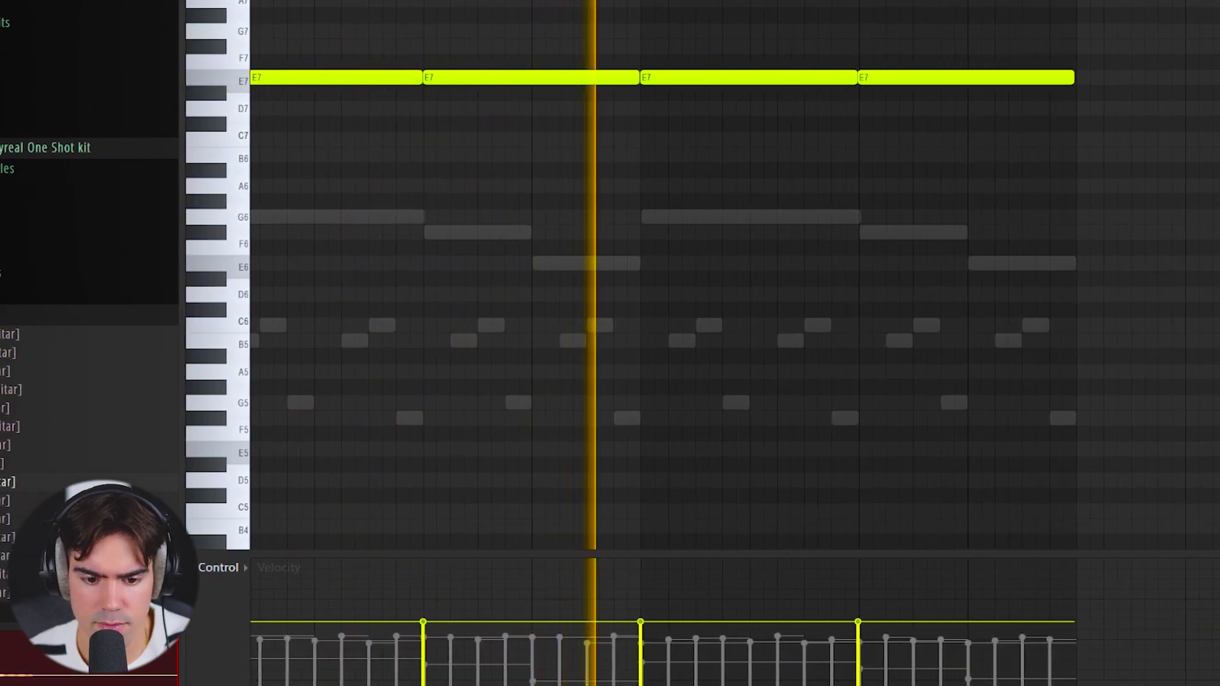
pyautogui.hscroll(-1, 808, 125)
pyautogui.moveTo(1111, 76); pyautogui.dragTo(501, 177)
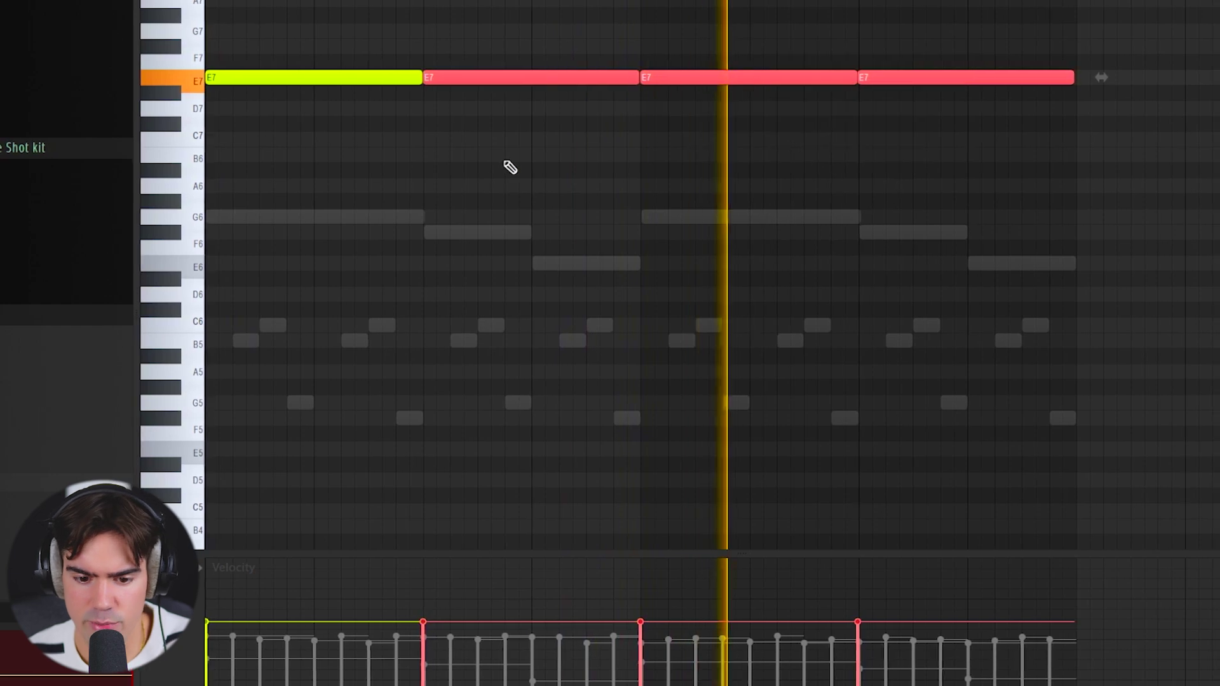
pyautogui.hotkey('ctrl', 'd')
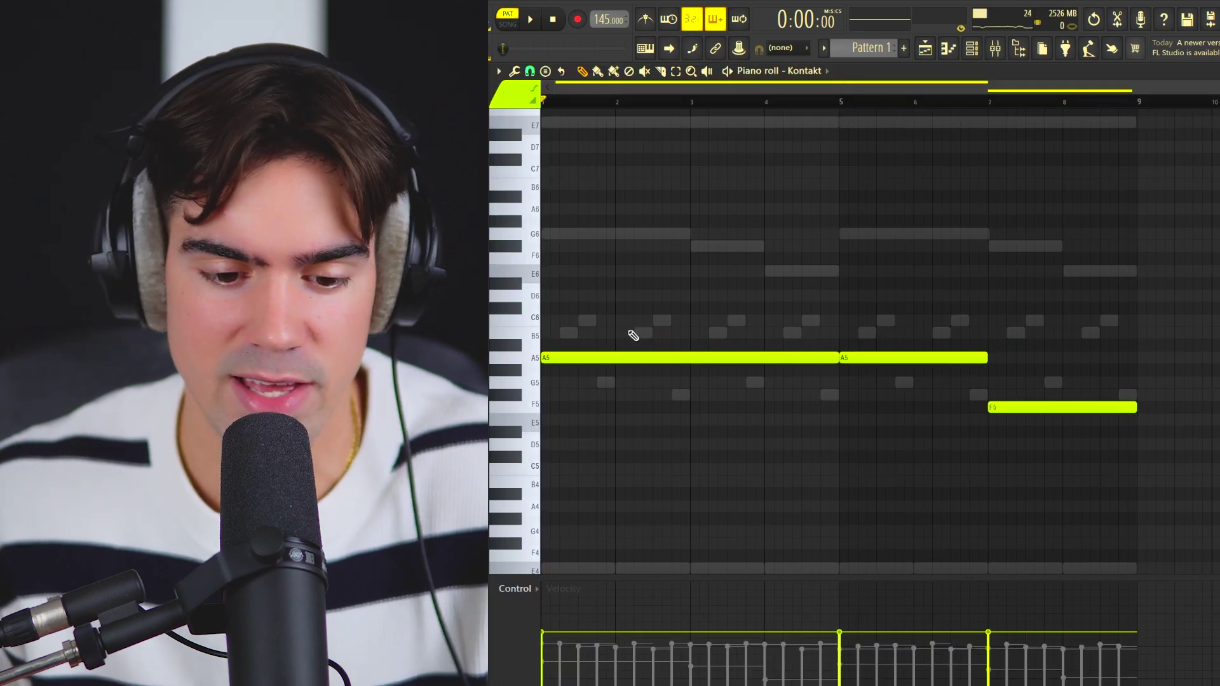
pyautogui.moveTo(632, 328); pyautogui.dragTo(1103, 455)
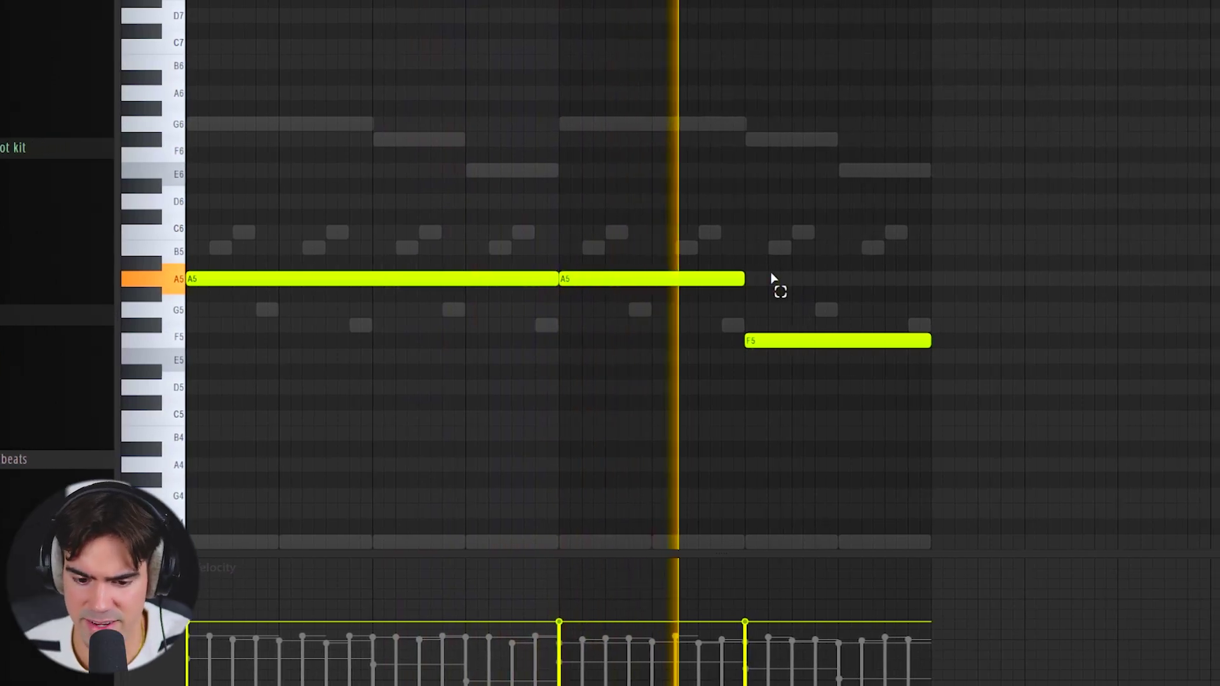
pyautogui.moveTo(798, 269); pyautogui.dragTo(943, 418)
pyautogui.keyDown('ctrl'); pyautogui.click(898, 418); pyautogui.keyUp('ctrl')
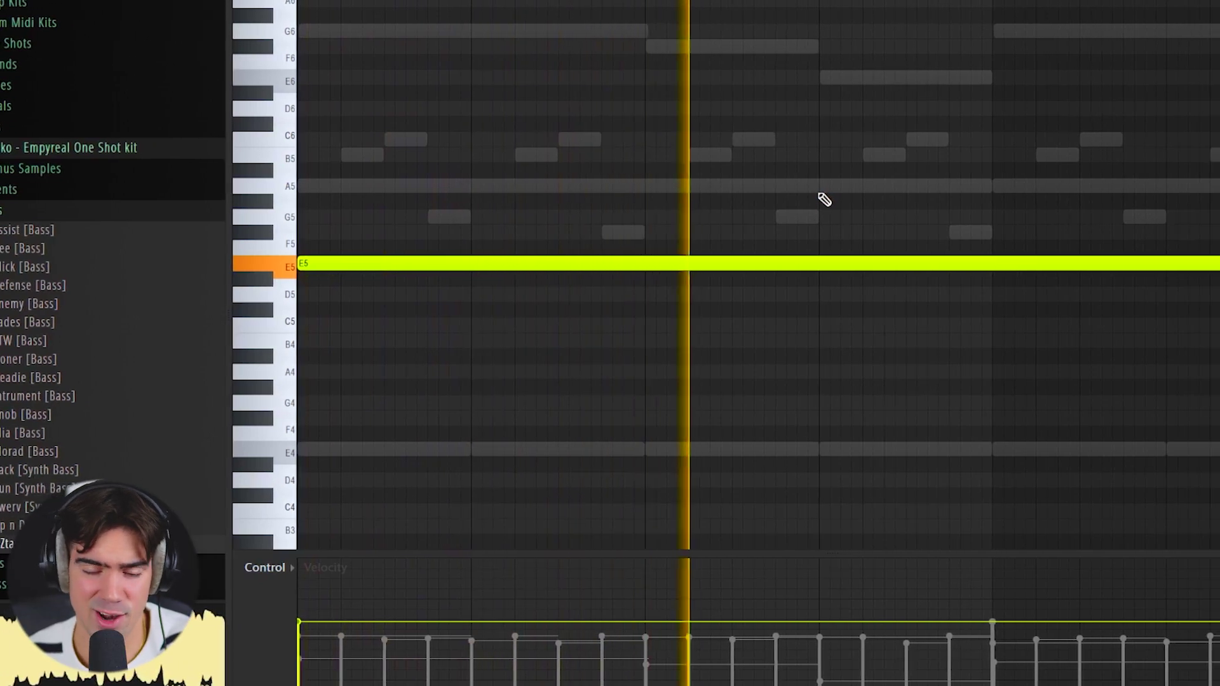
pyautogui.scroll(-4, 800, 165)
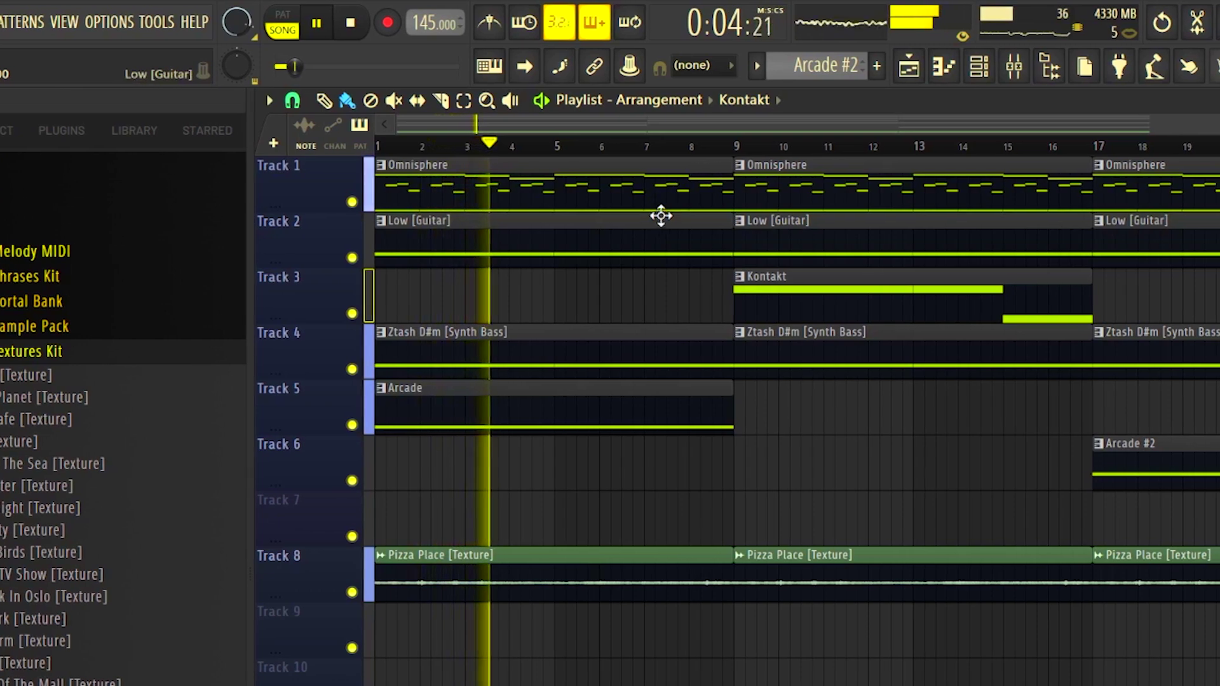
pyautogui.moveTo(718, 160); pyautogui.dragTo(456, 653)
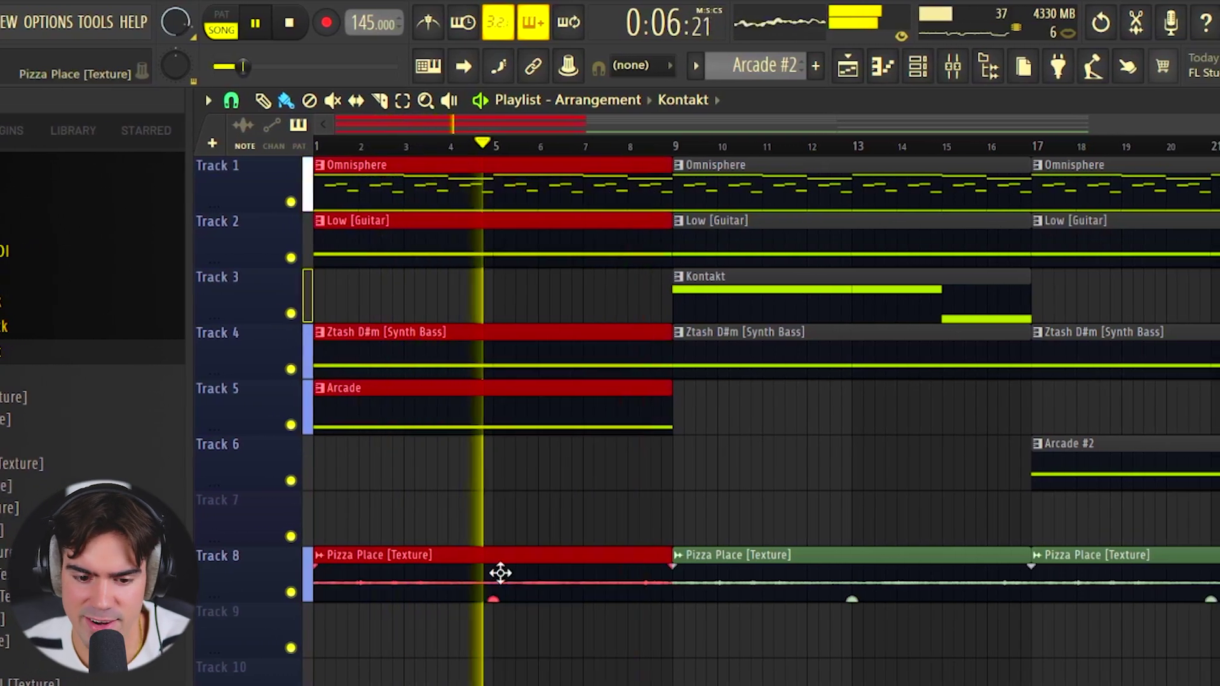
pyautogui.click(464, 327)
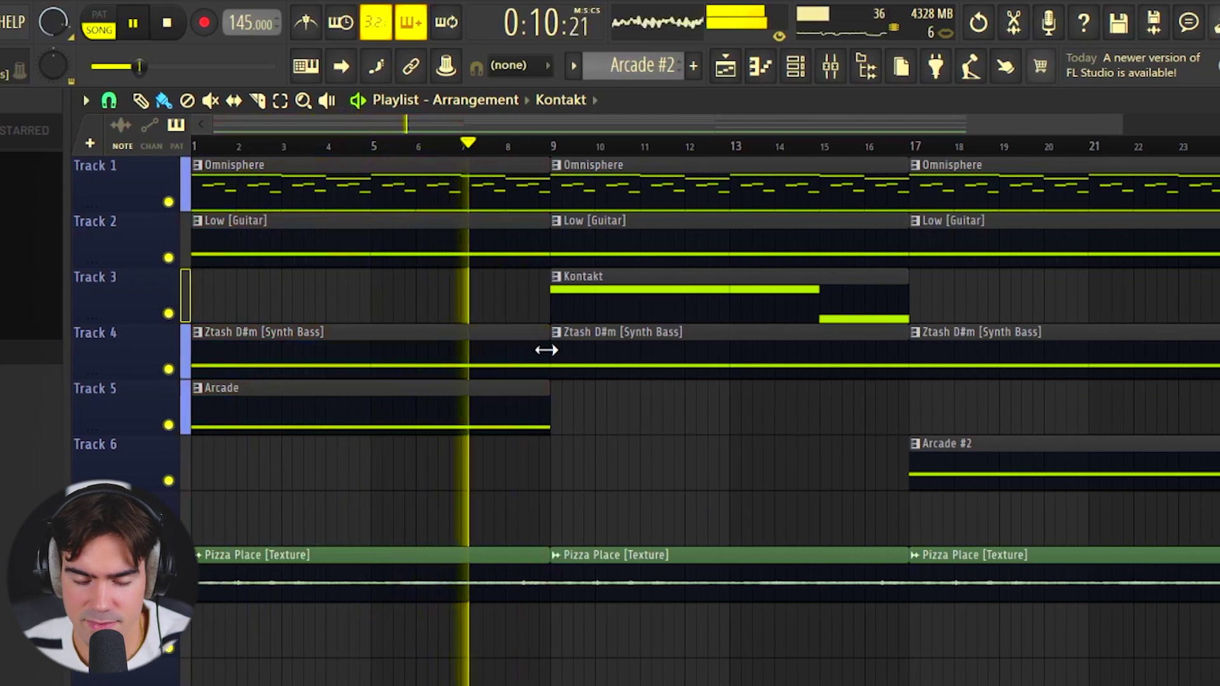
pyautogui.moveTo(632, 159); pyautogui.dragTo(787, 368)
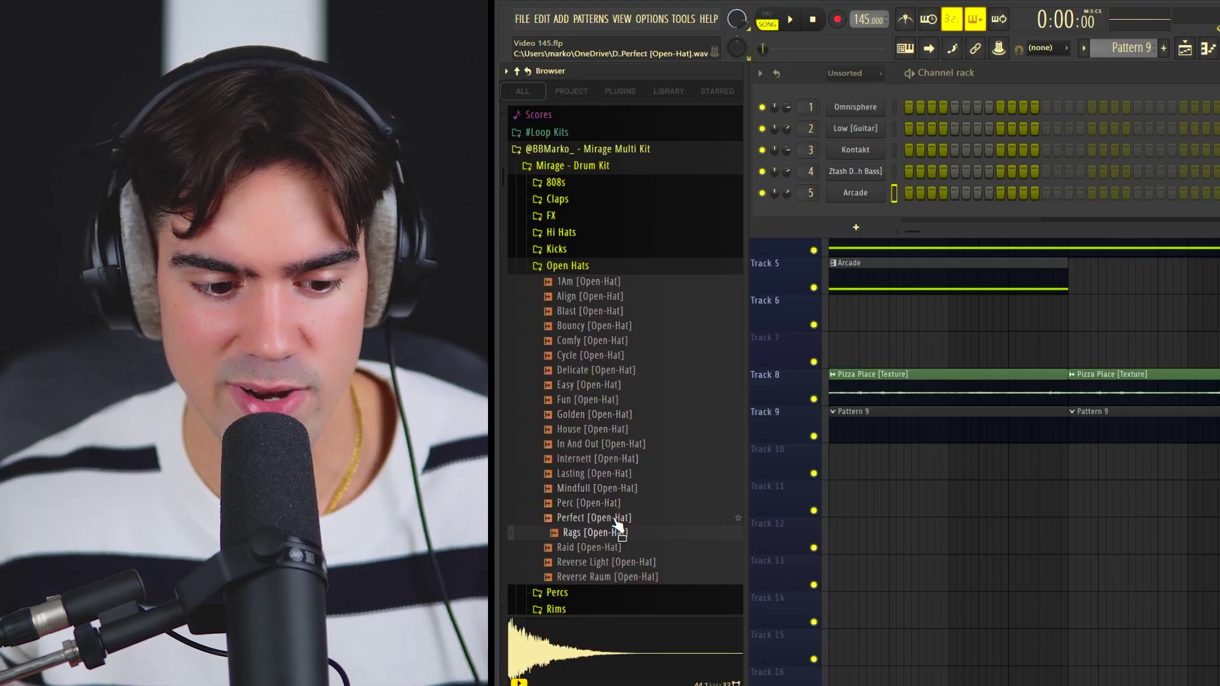
# - Load the Perfect [Open-Hat] sample as a new channel and place Clear [Snare] hits on steps 9, 25, 41 and 57
pyautogui.moveTo(616, 526); pyautogui.dragTo(924, 219)
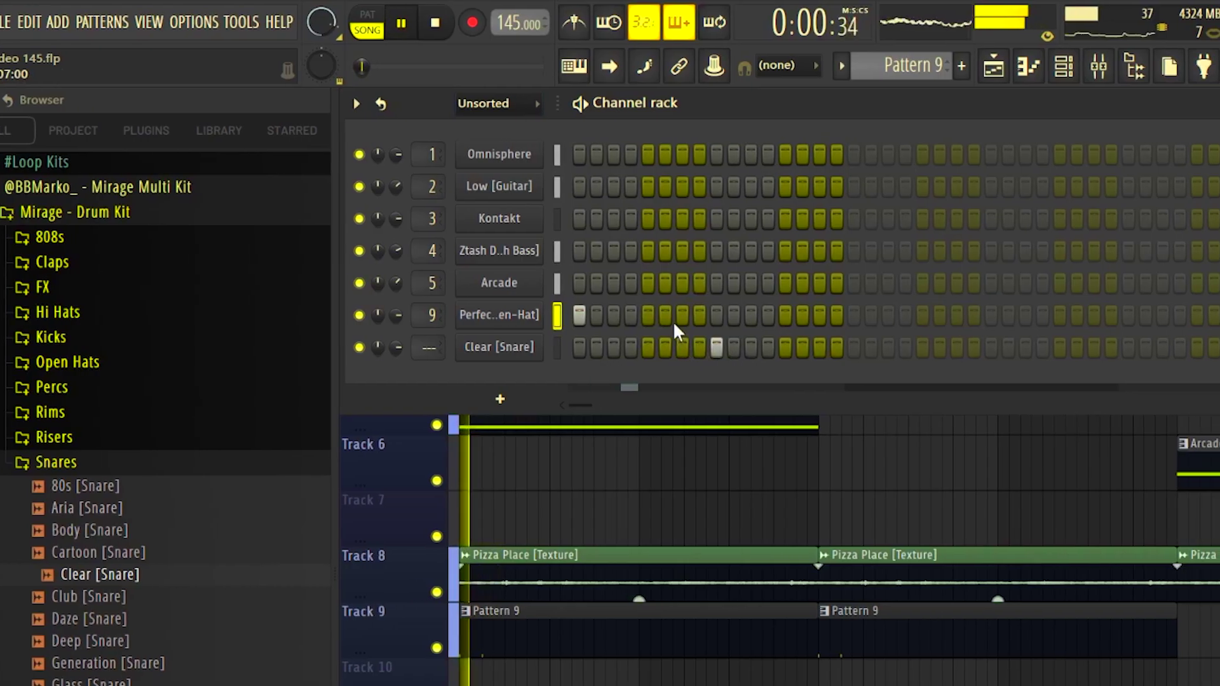
pyautogui.click(717, 347)
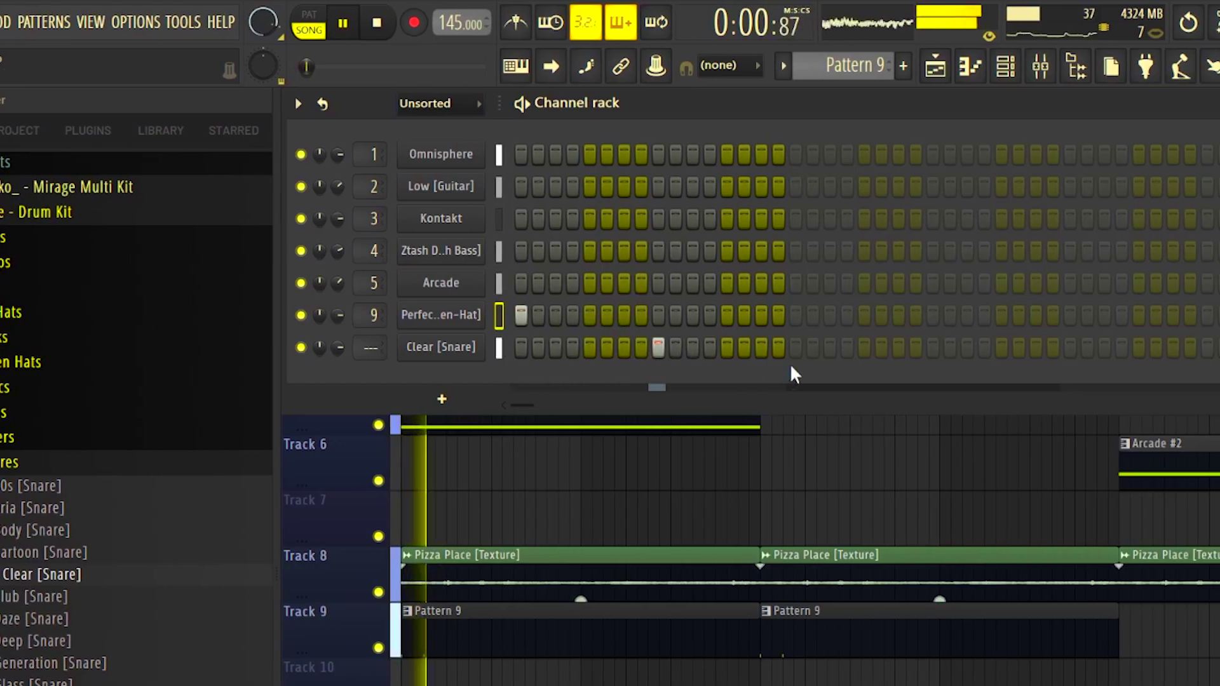
pyautogui.click(990, 347)
pyautogui.click(1101, 347)
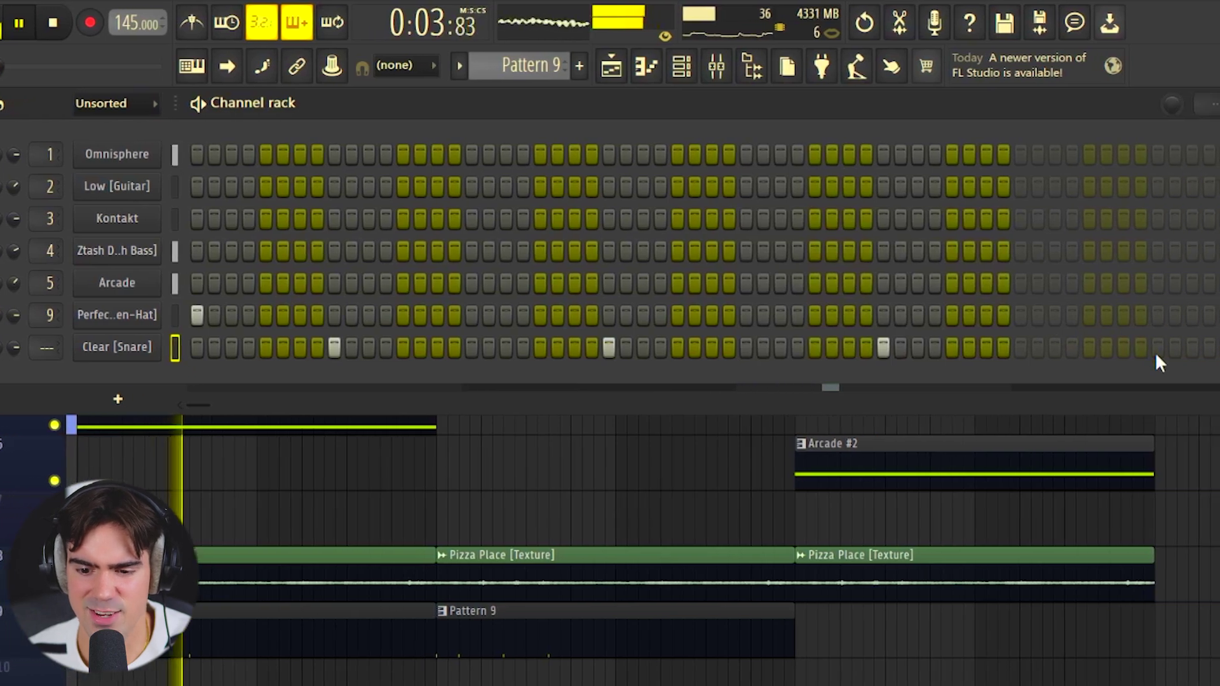
# - Open the Clear [Snare] channel's notes in the piano roll and duplicate all four into bars 5 to 8
pyautogui.rightClick(117, 346)
pyautogui.click(49, 345)
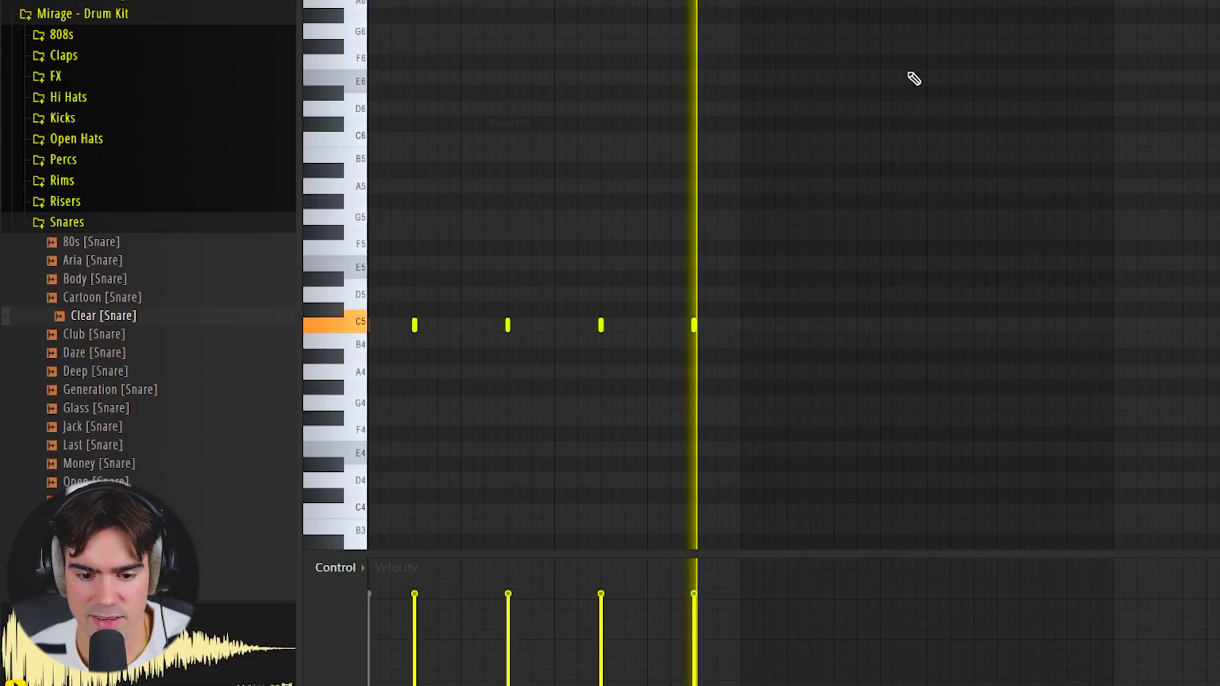
pyautogui.hotkey('ctrl', 'a')
pyautogui.hotkey('ctrl', 'b')
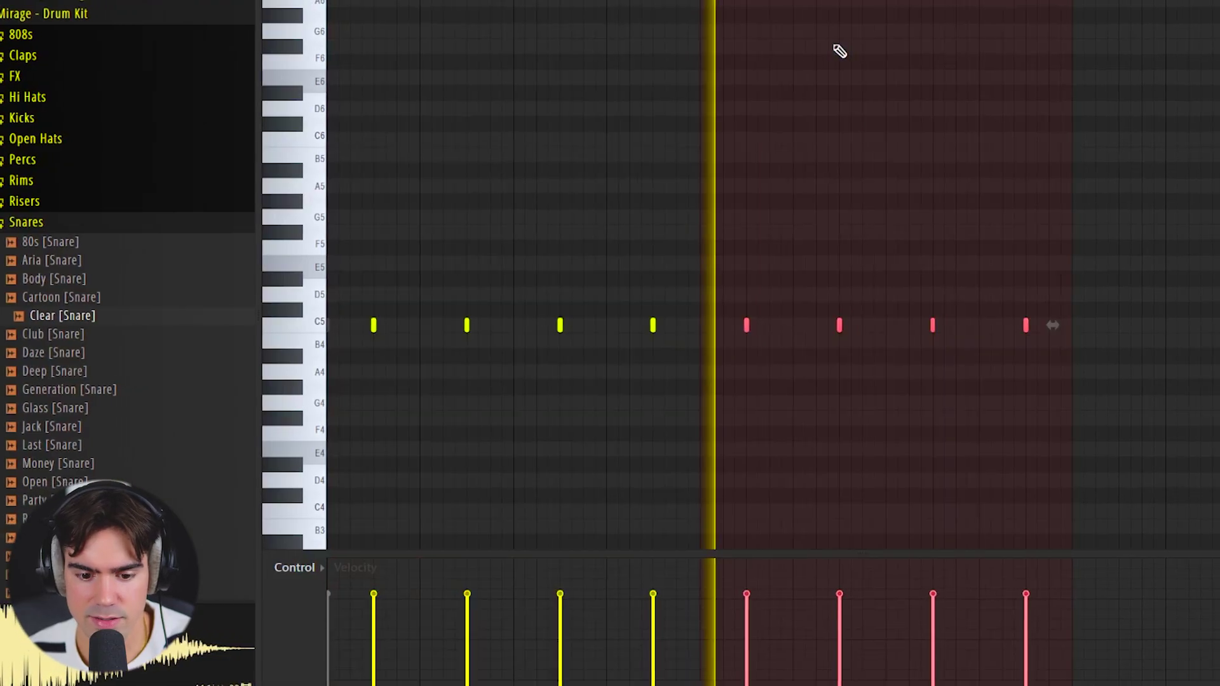
# - Raise the velocity of all eight Clear [Snare] notes slightly
pyautogui.hotkey('ctrl', 'a')
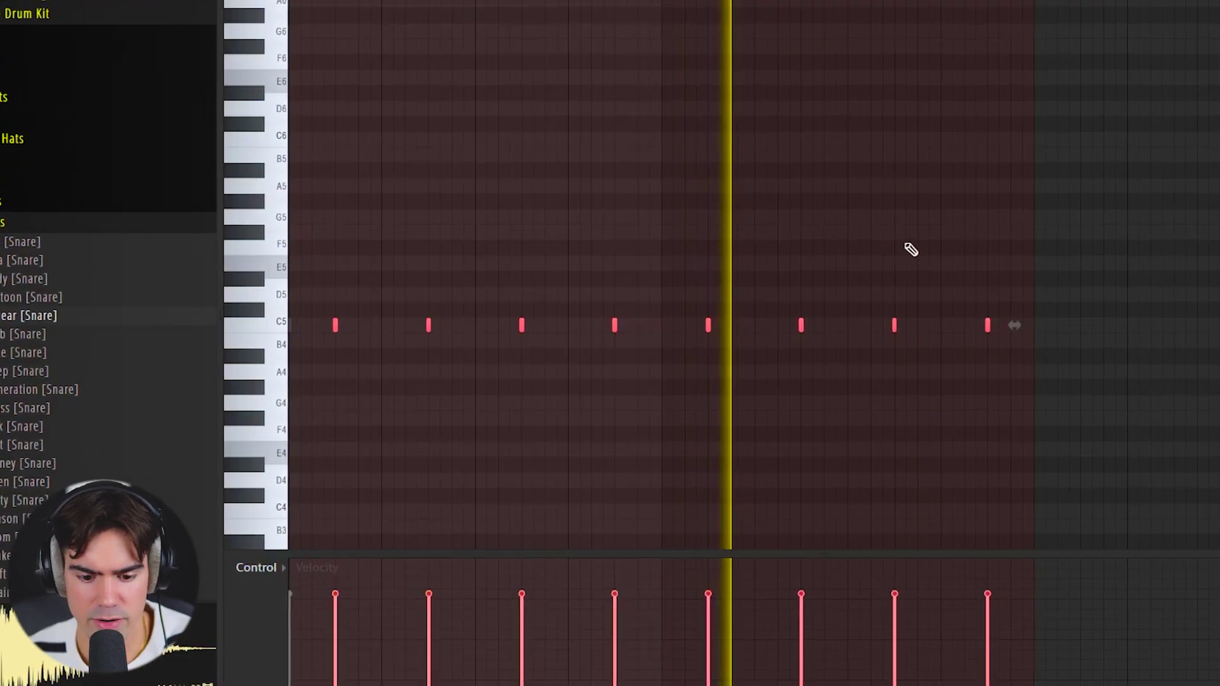
pyautogui.scroll(3, 911, 250)
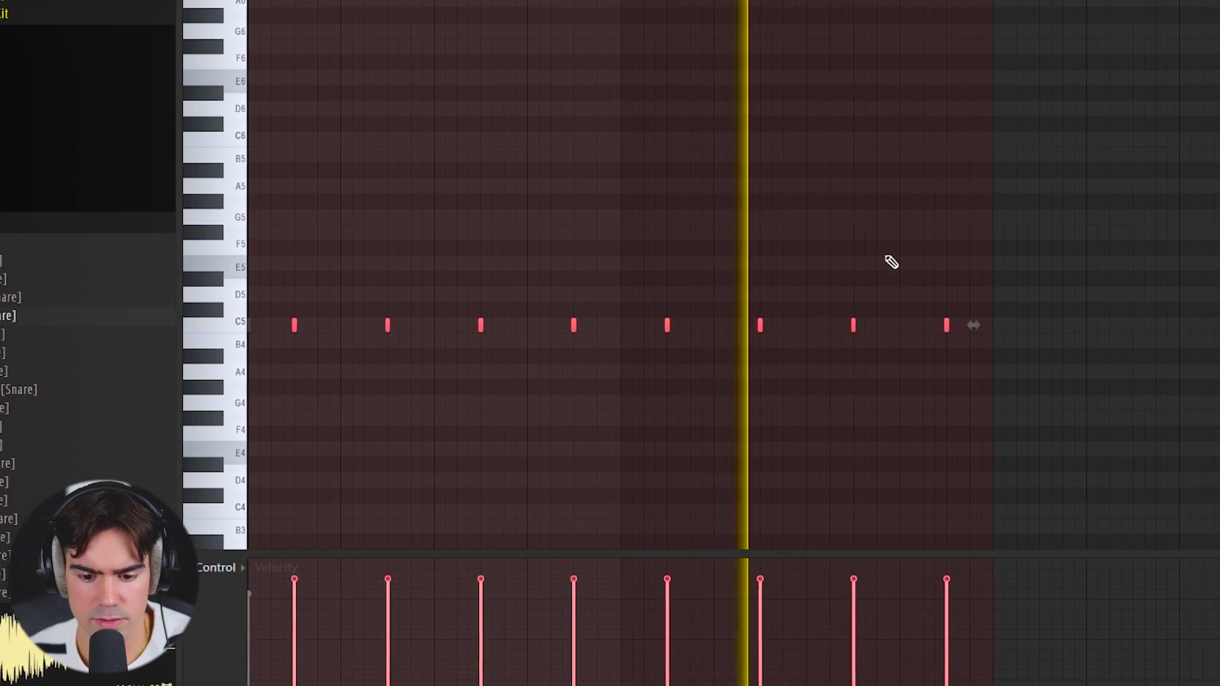
pyautogui.hotkey('ctrl', 'd')
pyautogui.scroll(-1, 853, 336)
pyautogui.hotkey('ctrl', 'a')
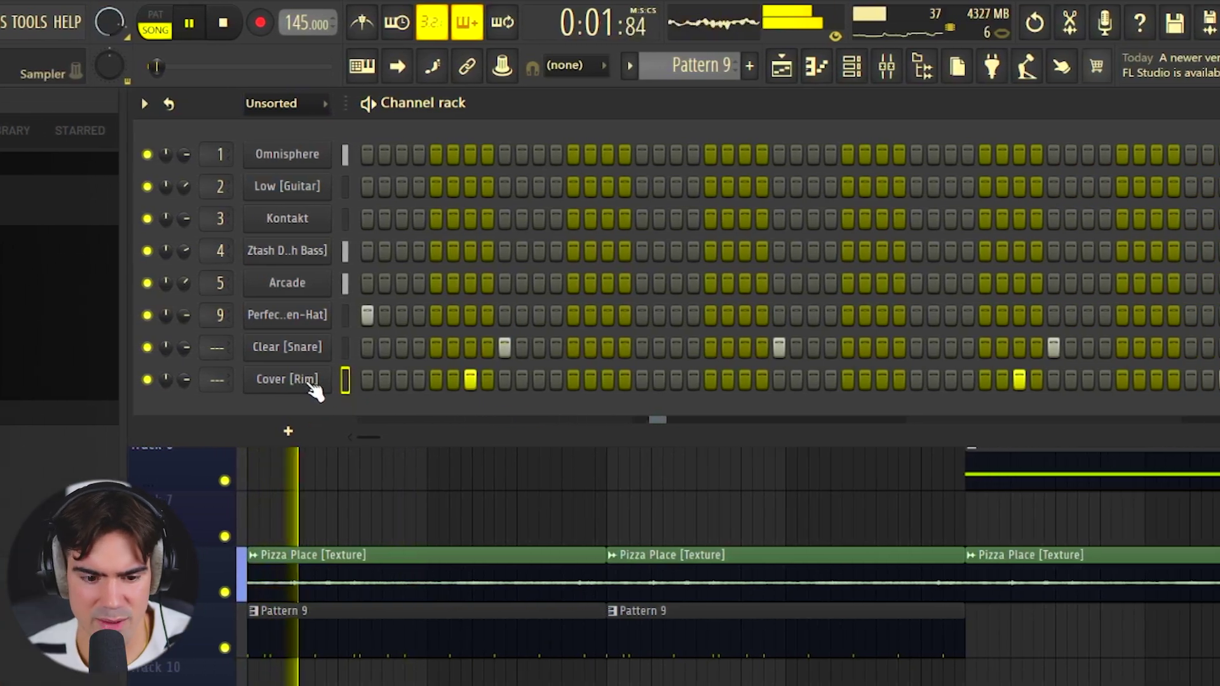
# - Duplicate the three Cover [Rim] notes into bars 5 to 8 in the piano roll and raise the velocity of all of them
pyautogui.rightClick(185, 378)
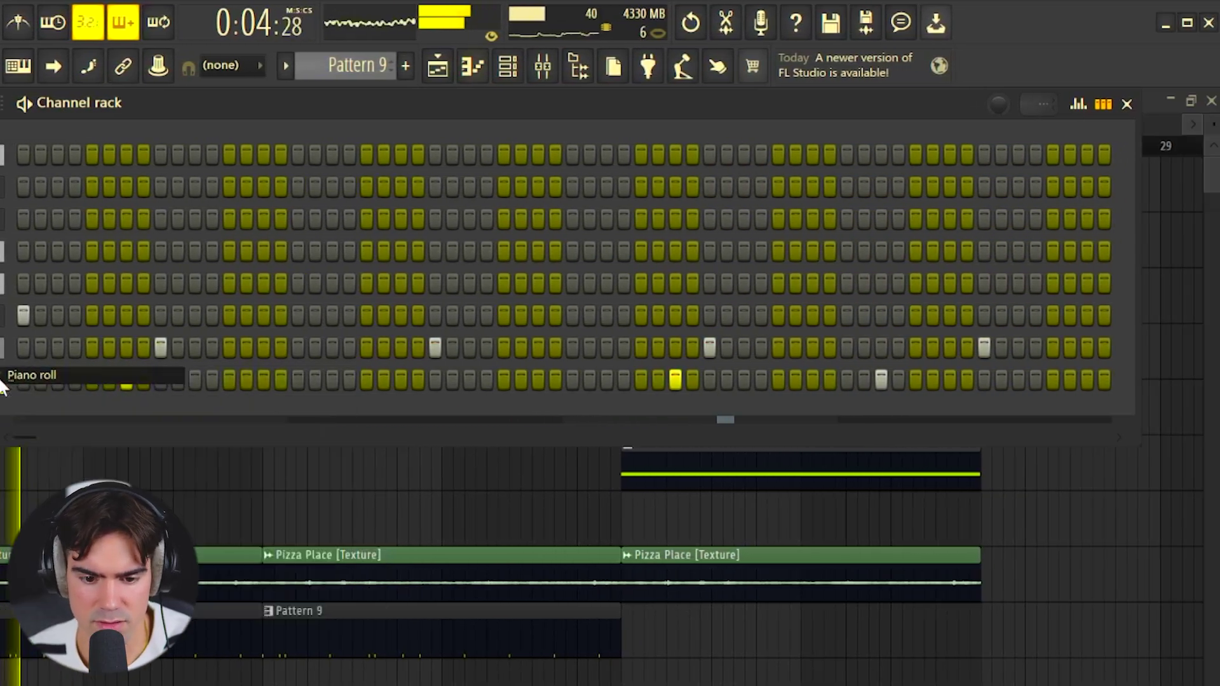
pyautogui.click(202, 382)
pyautogui.hotkey('ctrl', 'a')
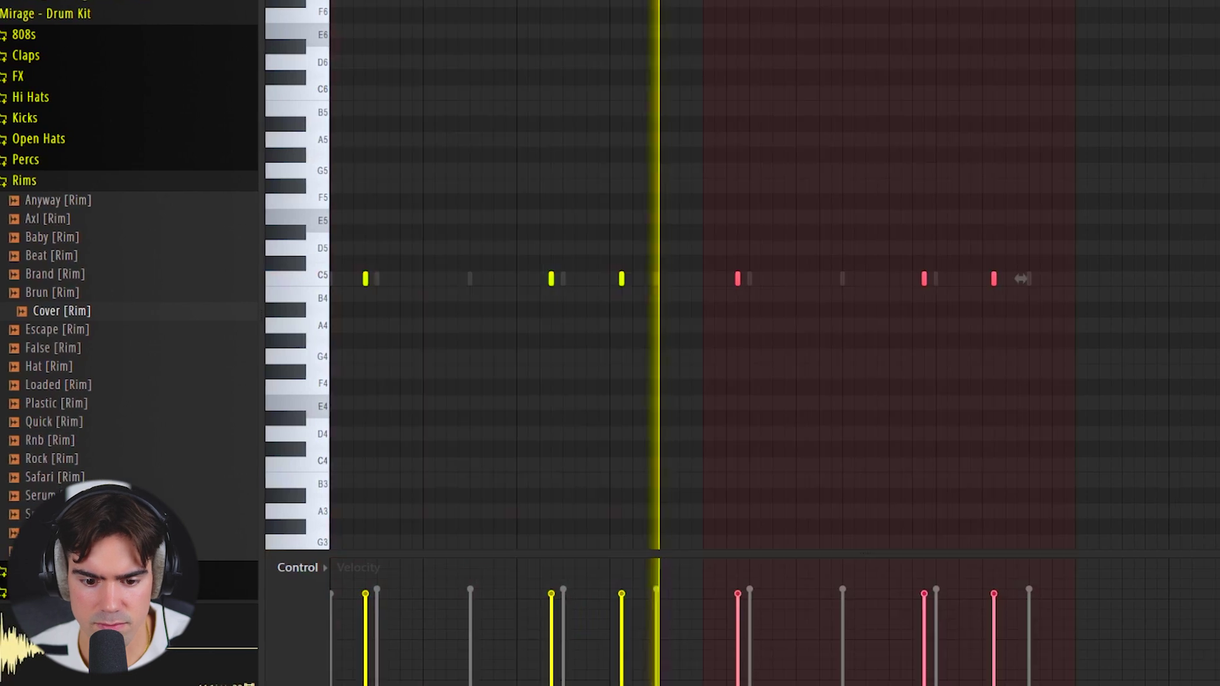
pyautogui.hotkey('ctrl', 'b')
pyautogui.hotkey('ctrl', 'd')
pyautogui.hotkey('ctrl', 'a')
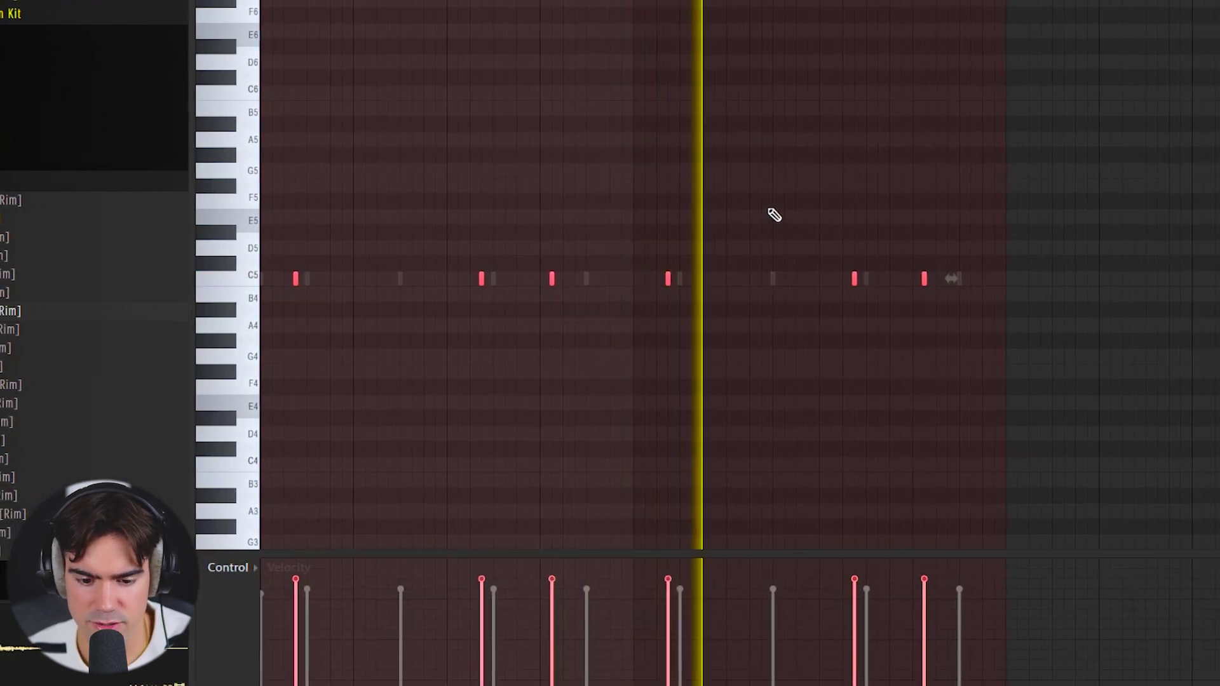
pyautogui.hotkey('ctrl', 'd')
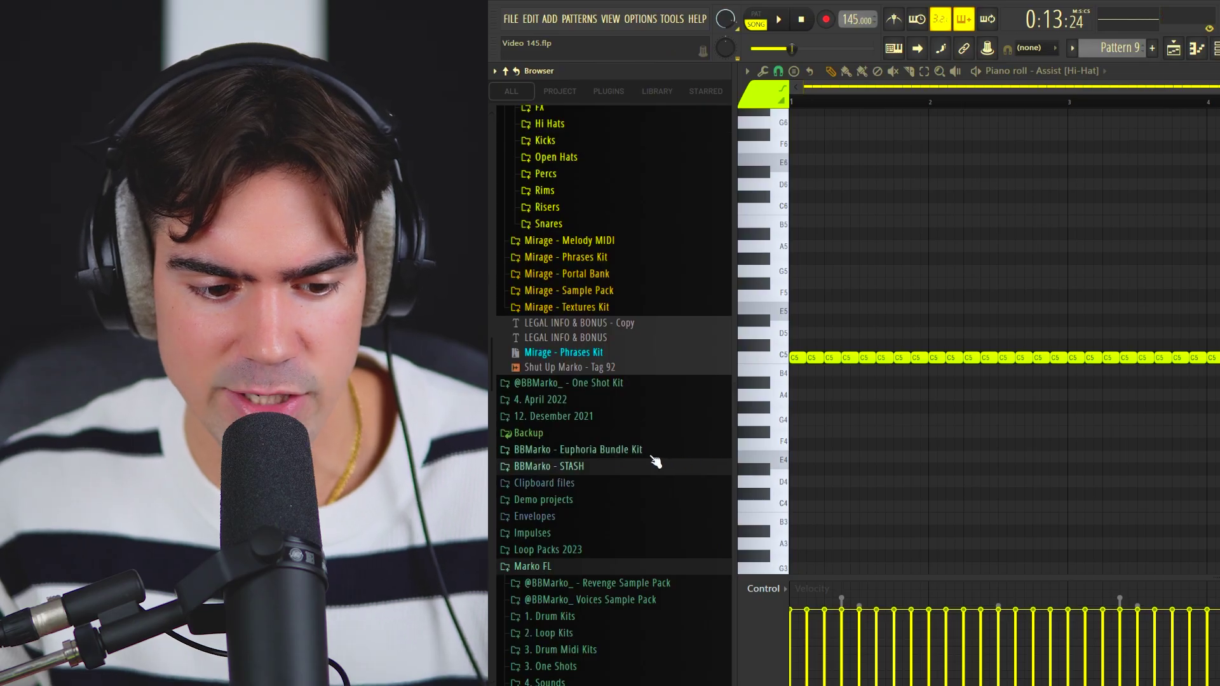
# - Browse the Euphoria MIDI KIT and replace the Assist [Hi-Hat] notes with a 110-170 hi-hat MIDI pattern
pyautogui.click(654, 451)
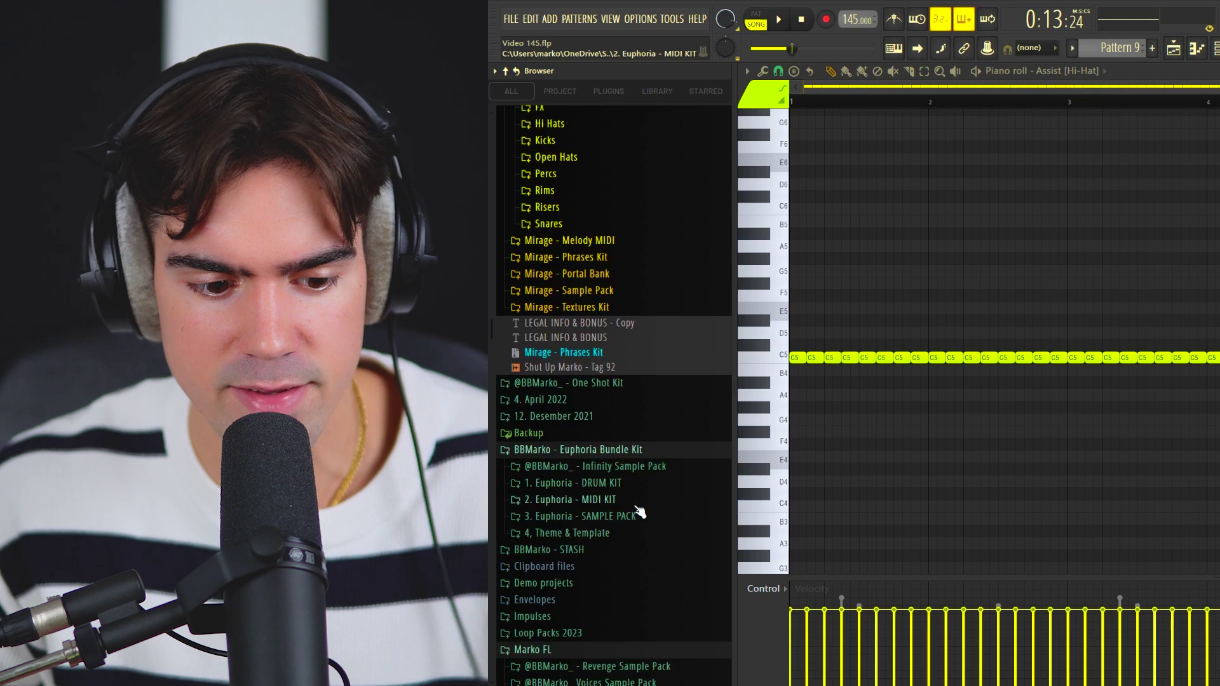
pyautogui.click(635, 500)
pyautogui.scroll(-2, 633, 499)
pyautogui.click(559, 444)
pyautogui.scroll(-9, 587, 450)
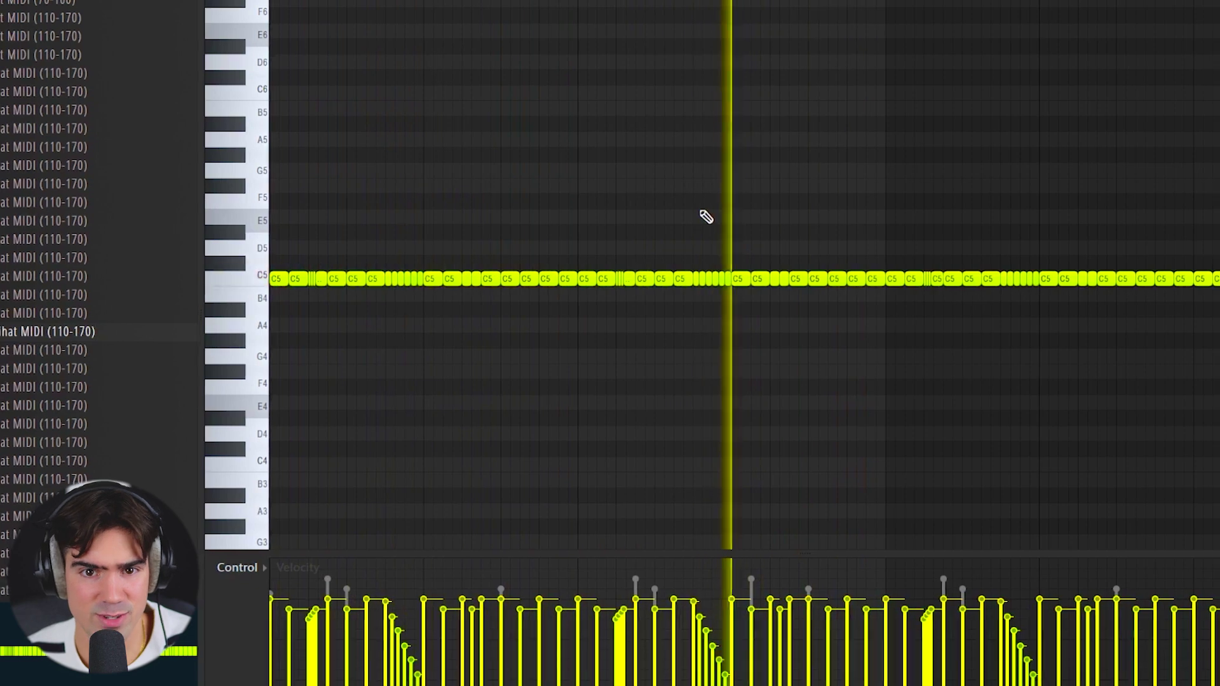
pyautogui.scroll(-1, 785, 222)
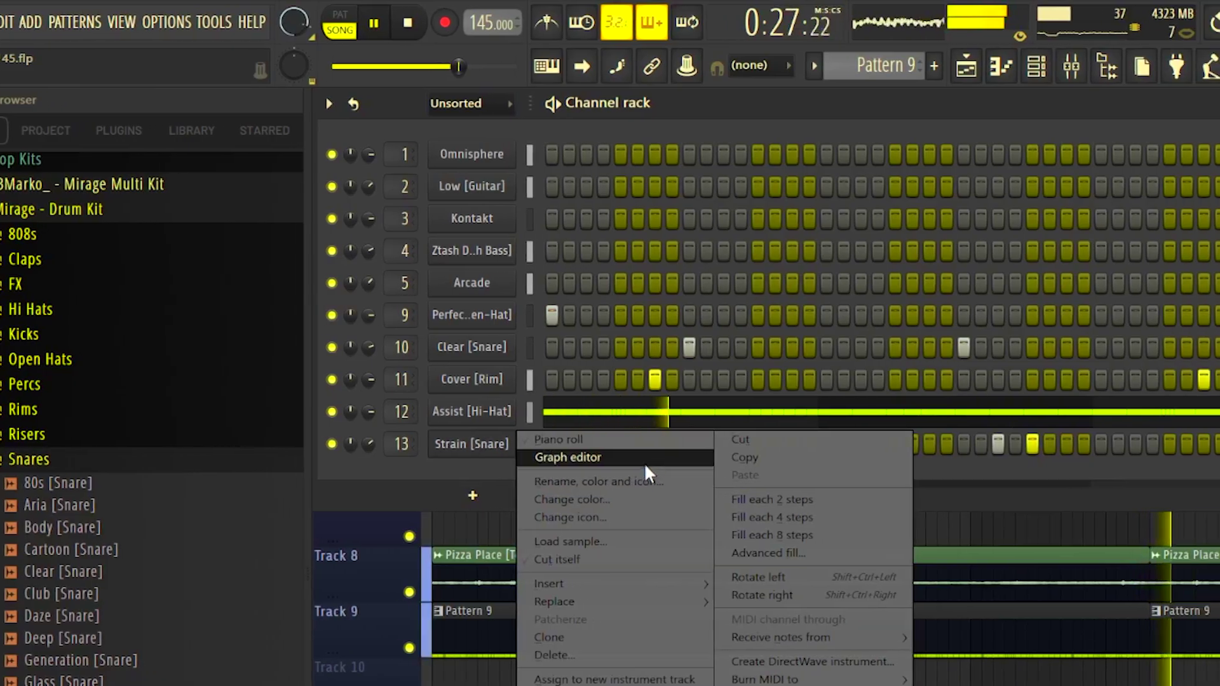
# - Open the graph editor of the Strain [Snare] channel
pyautogui.click(643, 463)
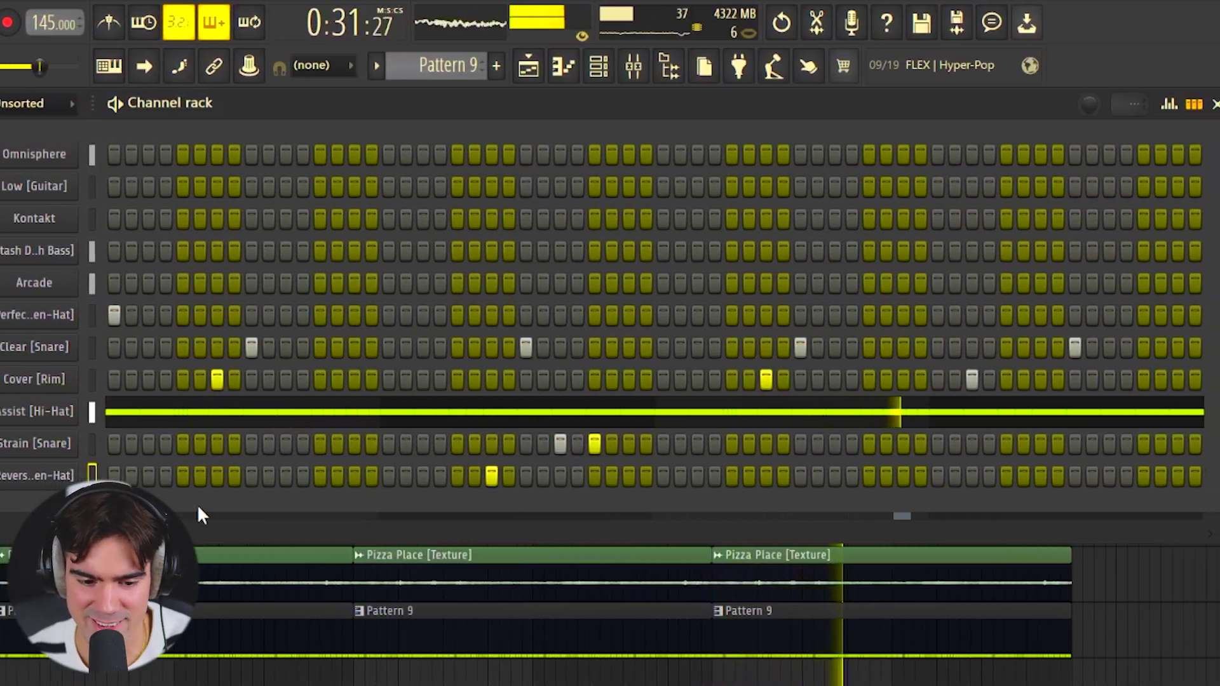
# - Open the reverse open-hat channel's piano roll and duplicate its four-bar pattern into bars 5 to 8
pyautogui.rightClick(66, 477)
pyautogui.click(95, 472)
pyautogui.hotkey('ctrl', 'a')
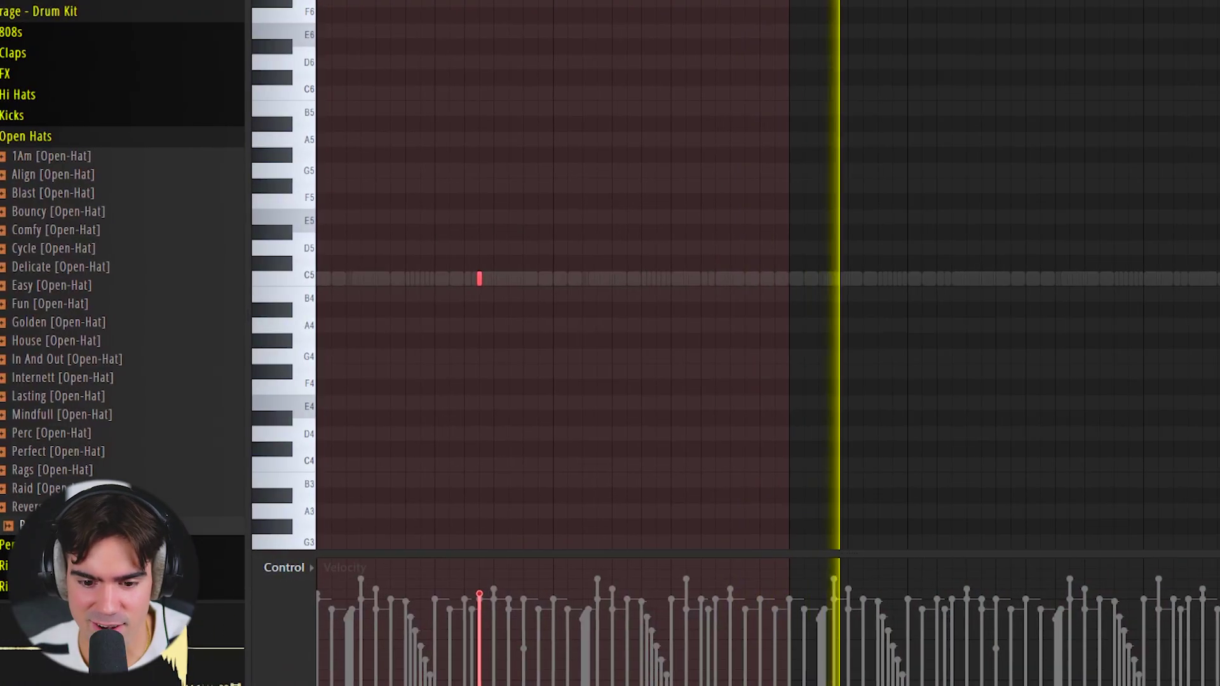
pyautogui.hotkey('ctrl', 'b')
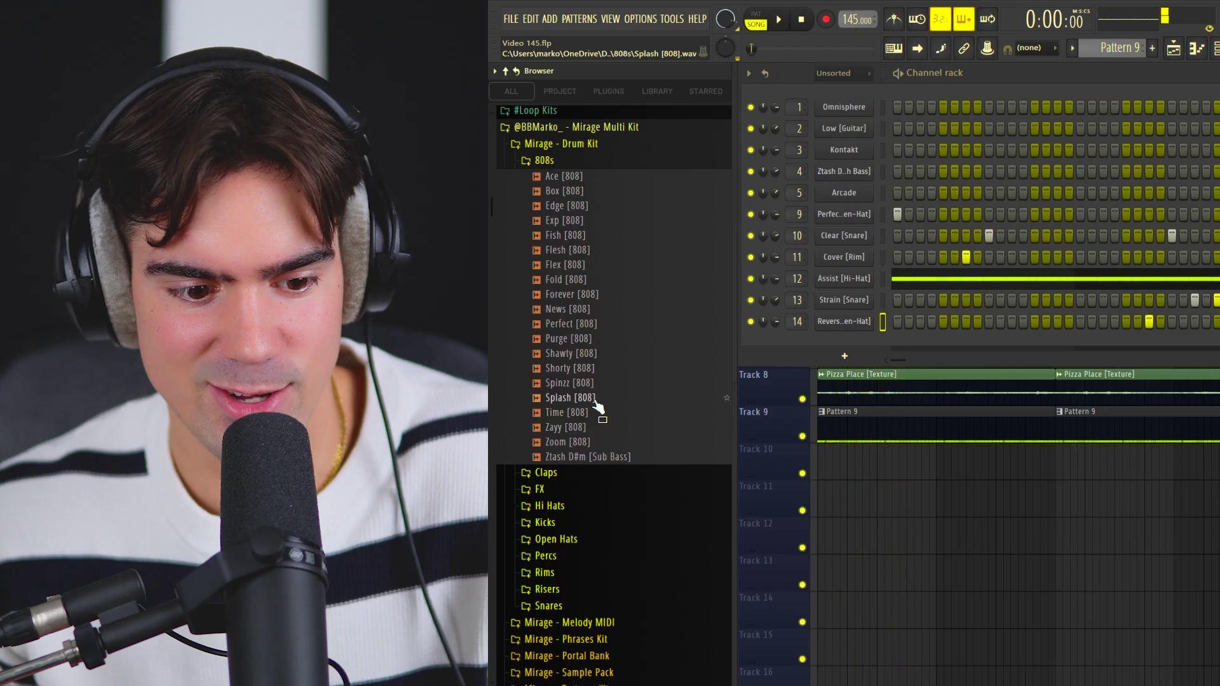
# - Load an 808 sample from the Mirage drum kit as a new channel and open the effect choices for Insert 7's first slot
pyautogui.moveTo(575, 383); pyautogui.dragTo(871, 338)
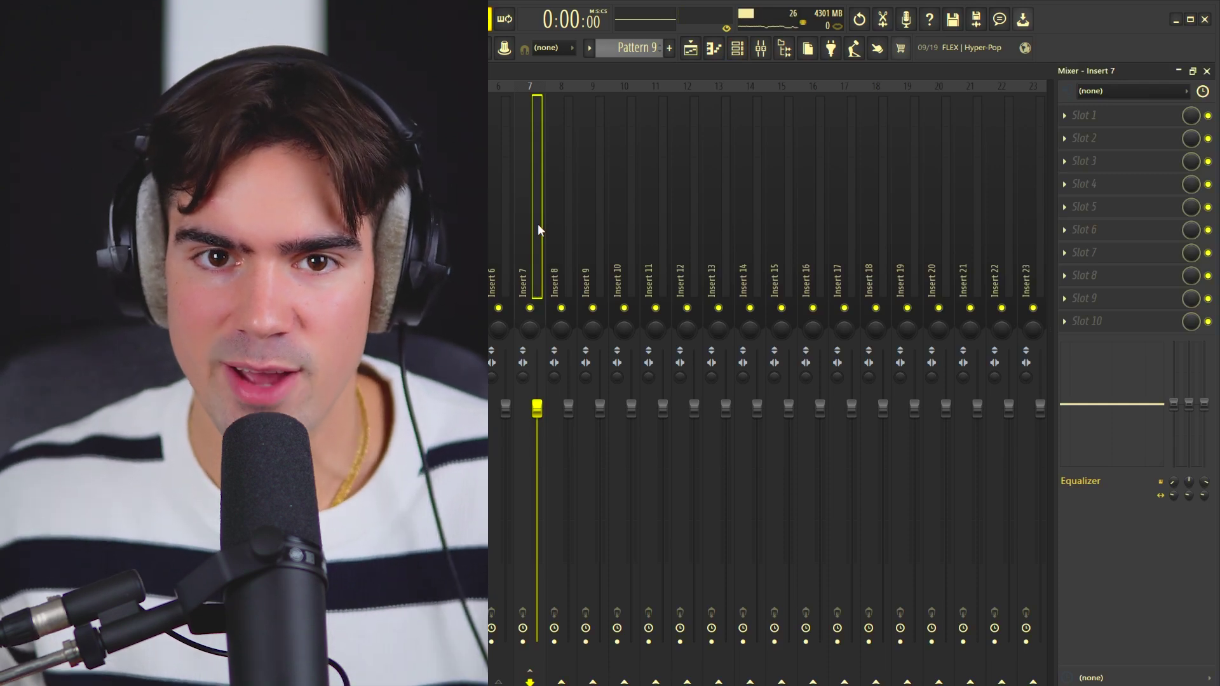
pyautogui.click(1126, 115)
pyautogui.click(772, 213)
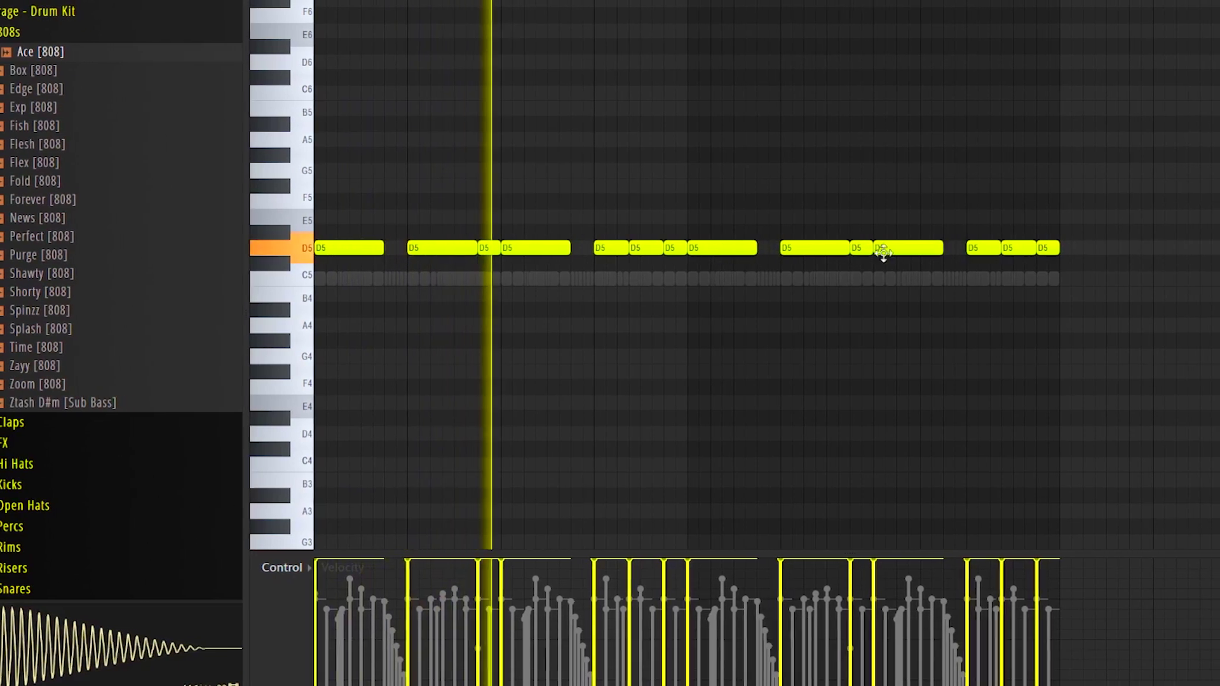
# - Slice the second-to-last D5 note of the 808 pattern in two, at about two thirds of its length
pyautogui.scroll(3, 1049, 252)
pyautogui.press('c')
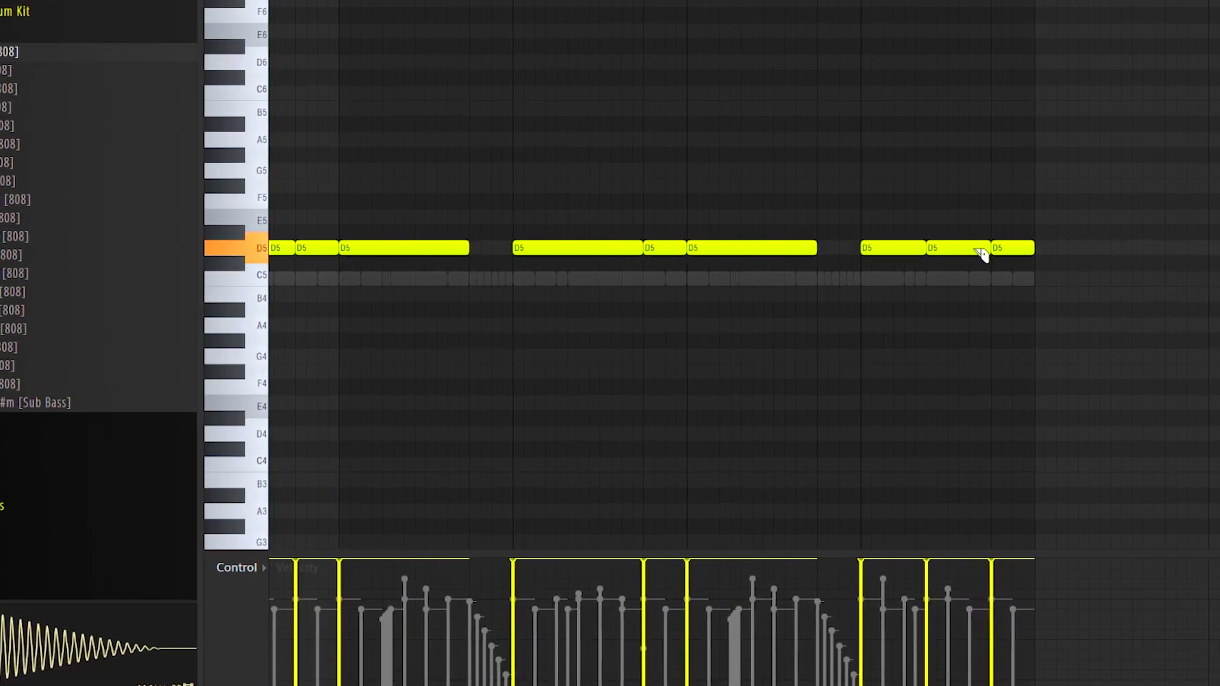
pyautogui.moveTo(996, 240); pyautogui.dragTo(996, 257)
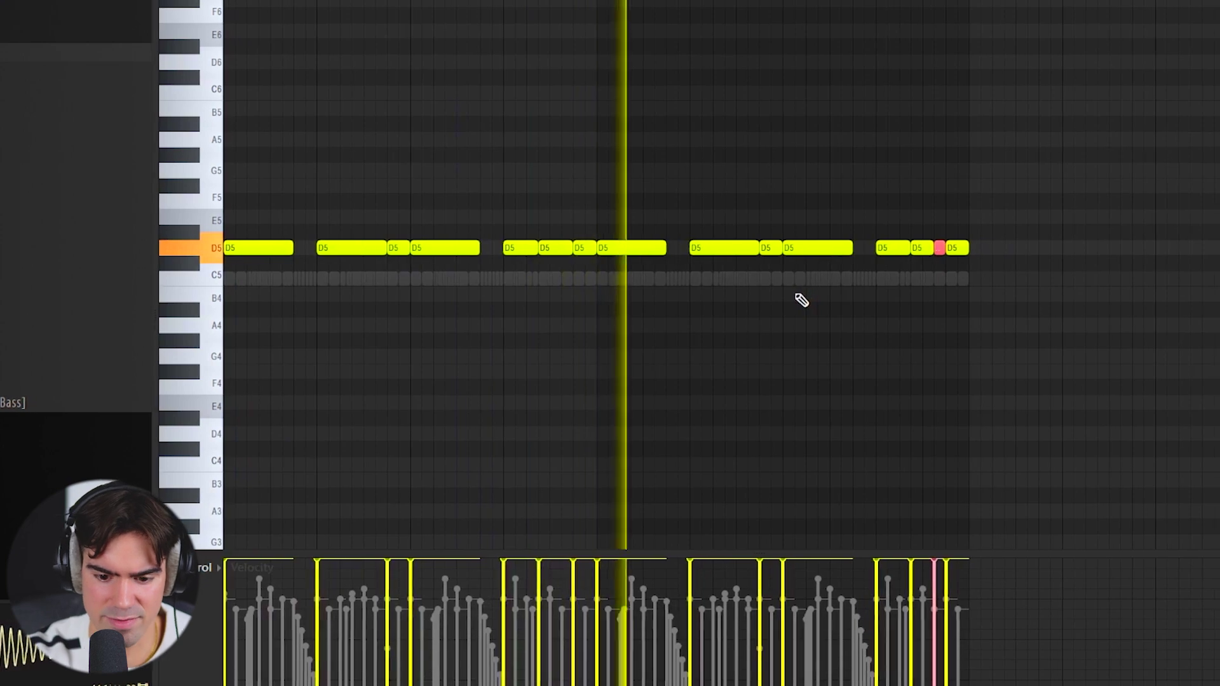
# - Chop the short D5 slice just before the last note of the 808 pattern into two equal pieces
pyautogui.hotkey('alt', 'u')
pyautogui.moveTo(534, 273); pyautogui.dragTo(534, 235)
pyautogui.click(629, 420)
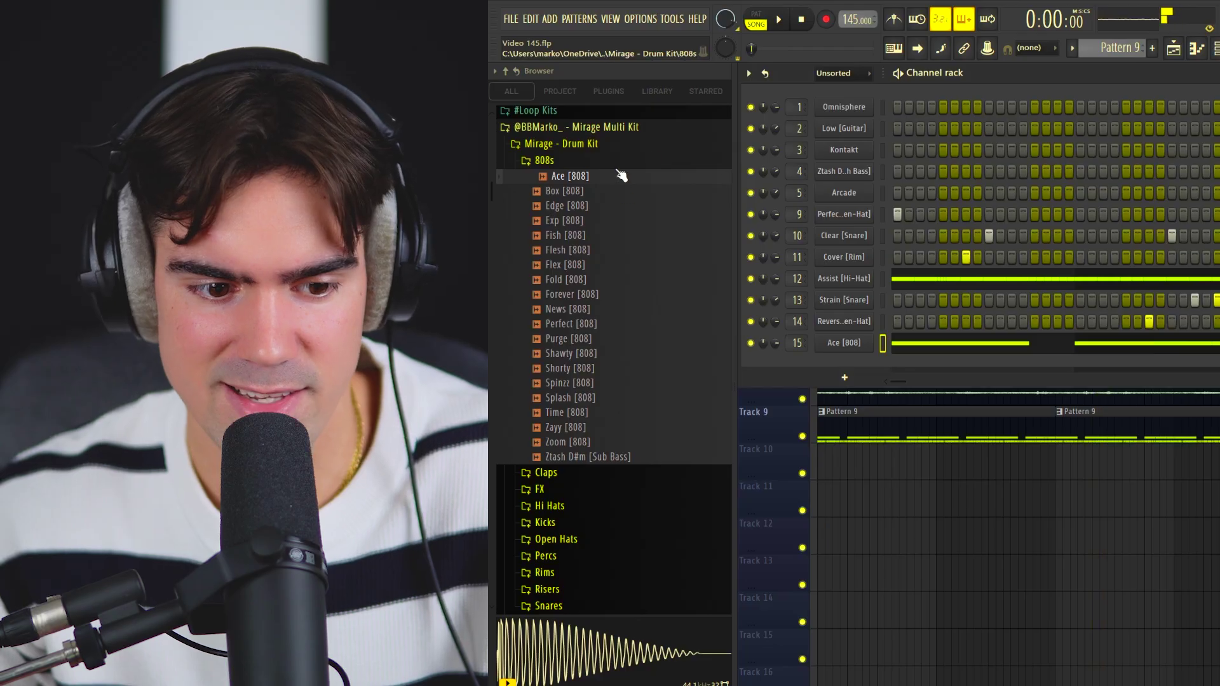
# - Load Go To [Kick] from the Mirage drum kit's Kicks folder and give it the 808's rhythm as short C5 notes
pyautogui.click(610, 162)
pyautogui.click(589, 232)
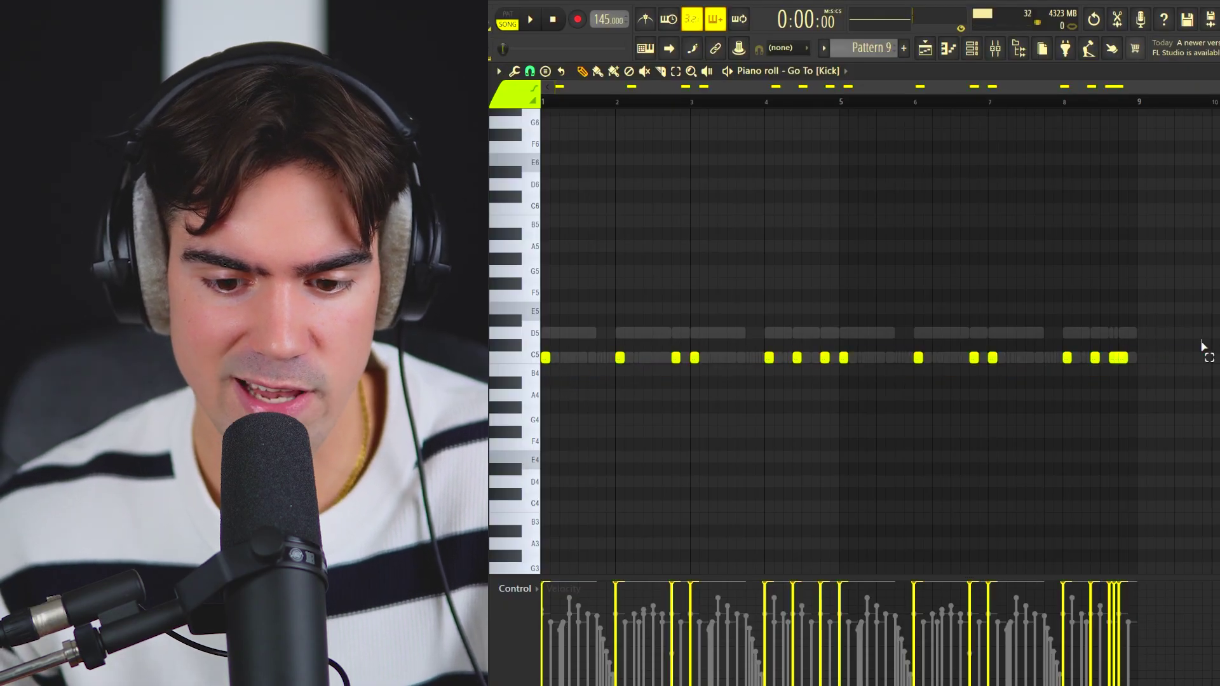
# - Shift the second kick note of bar 2 and the matching note in bar 6 slightly earlier
pyautogui.moveTo(1201, 342)
pyautogui.mouseDown()
pyautogui.moveTo(945, 386)
pyautogui.moveTo(520, 409)
pyautogui.mouseUp()
pyautogui.keyDown('ctrl'); pyautogui.click(616, 317); pyautogui.keyUp('ctrl')
pyautogui.scroll(3, 634, 305)
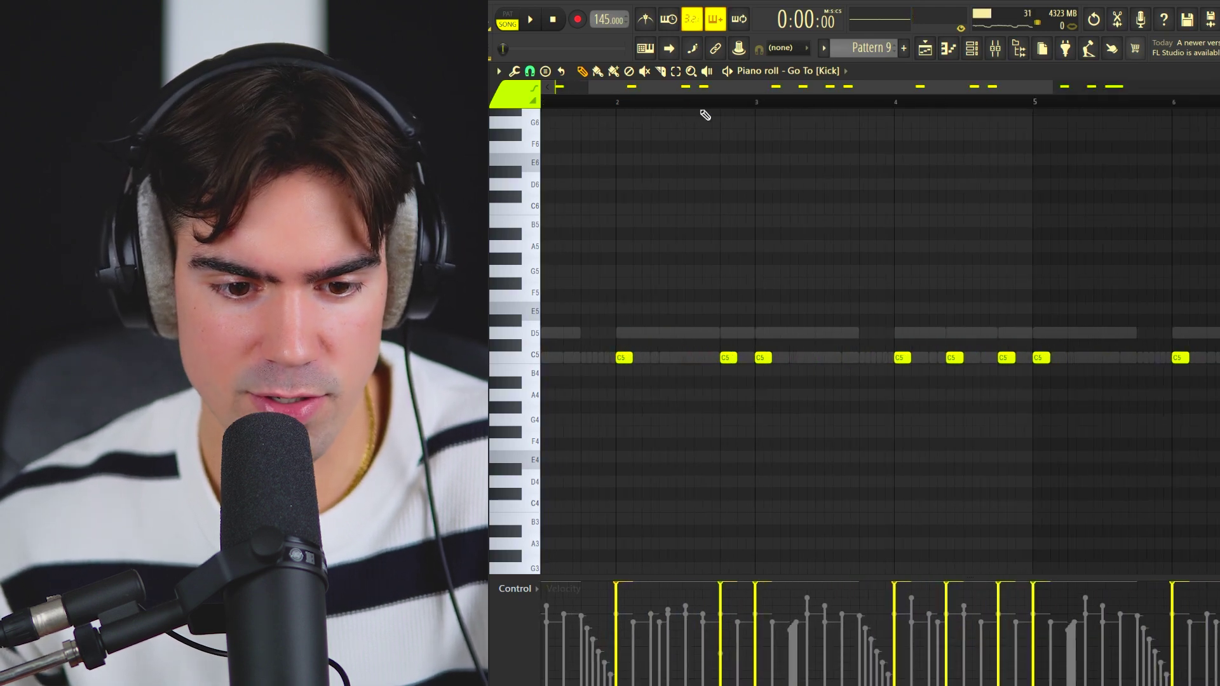
pyautogui.moveTo(693, 87); pyautogui.dragTo(505, 126)
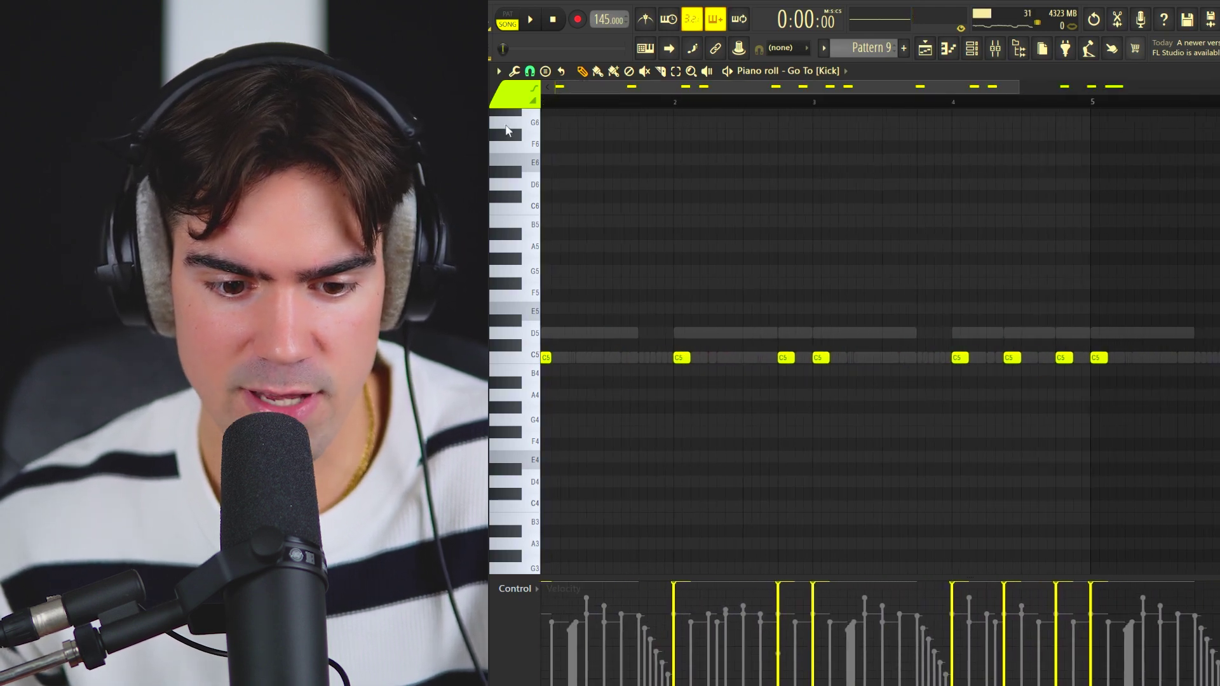
pyautogui.click(536, 335)
pyautogui.doubleClick(539, 358)
pyautogui.keyDown('ctrl'); pyautogui.click(792, 379); pyautogui.keyUp('ctrl')
pyautogui.scroll(3, 798, 378)
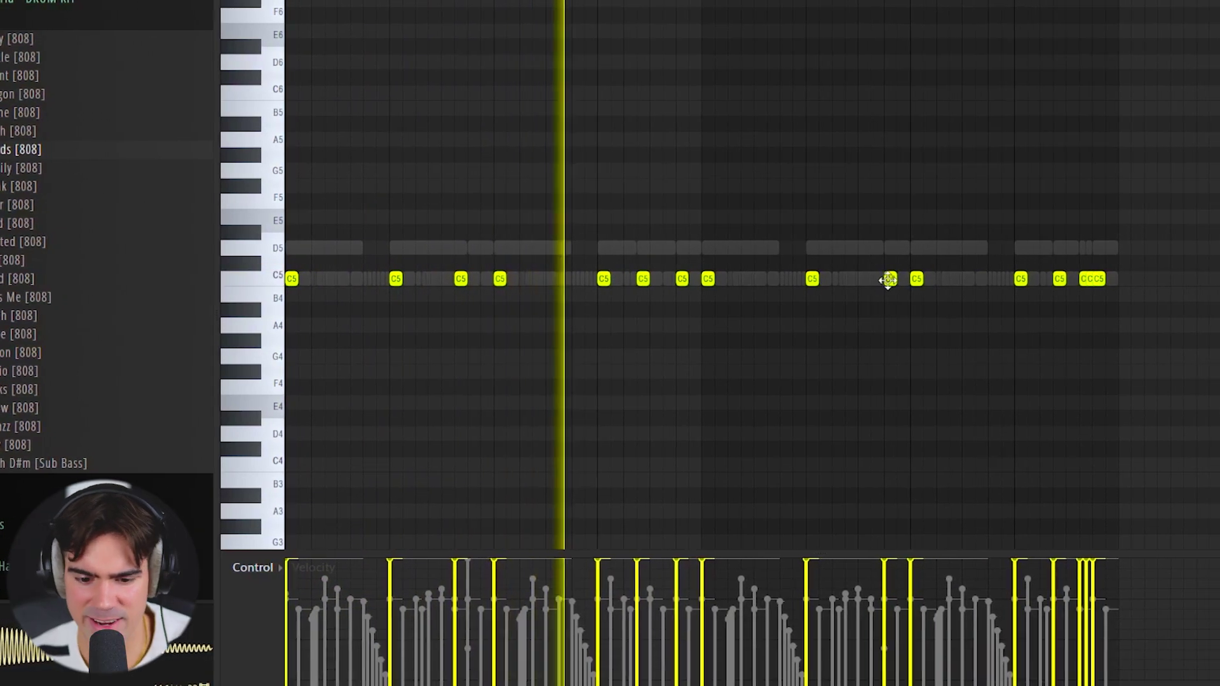
pyautogui.moveTo(853, 279); pyautogui.dragTo(838, 280)
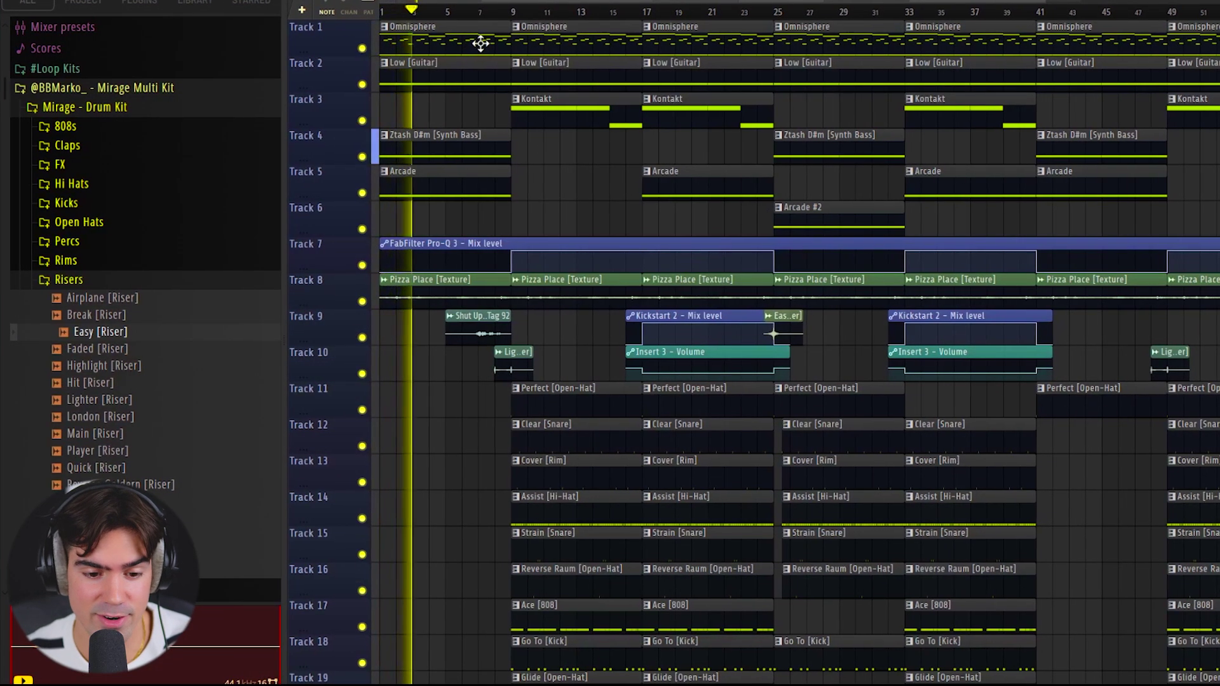
# - Play through the arrangement and examine its section changes, marking the Arcade clip at bar 17 and clearing the selection
pyautogui.moveTo(419, 235); pyautogui.dragTo(410, 279)
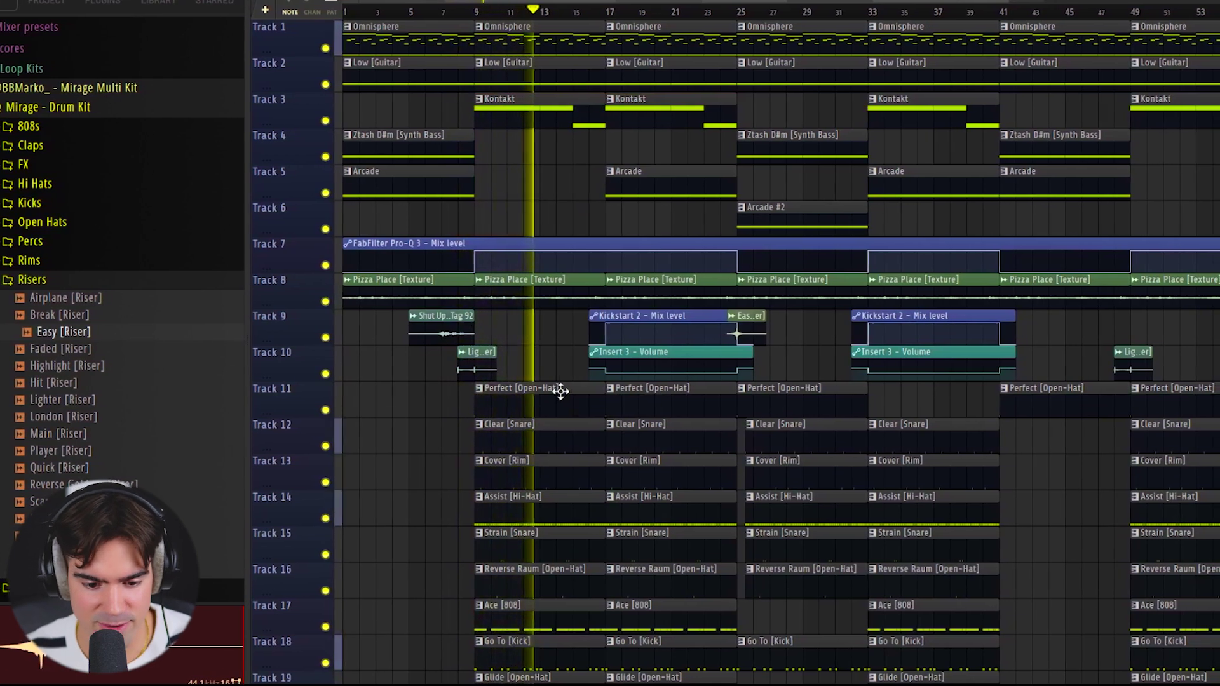
pyautogui.moveTo(544, 682); pyautogui.dragTo(543, 681)
pyautogui.keyDown('ctrl'); pyautogui.click(569, 190); pyautogui.keyUp('ctrl')
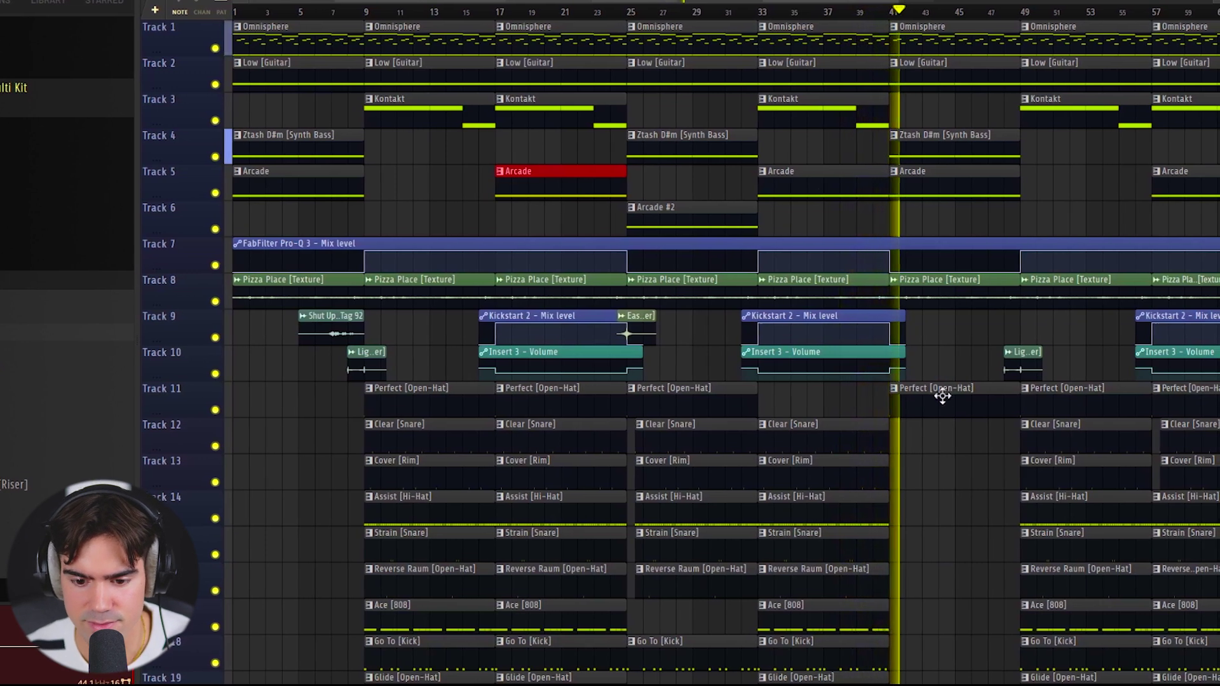
pyautogui.moveTo(946, 438); pyautogui.dragTo(965, 50)
pyautogui.keyDown('ctrl'); pyautogui.click(954, 109); pyautogui.keyUp('ctrl')
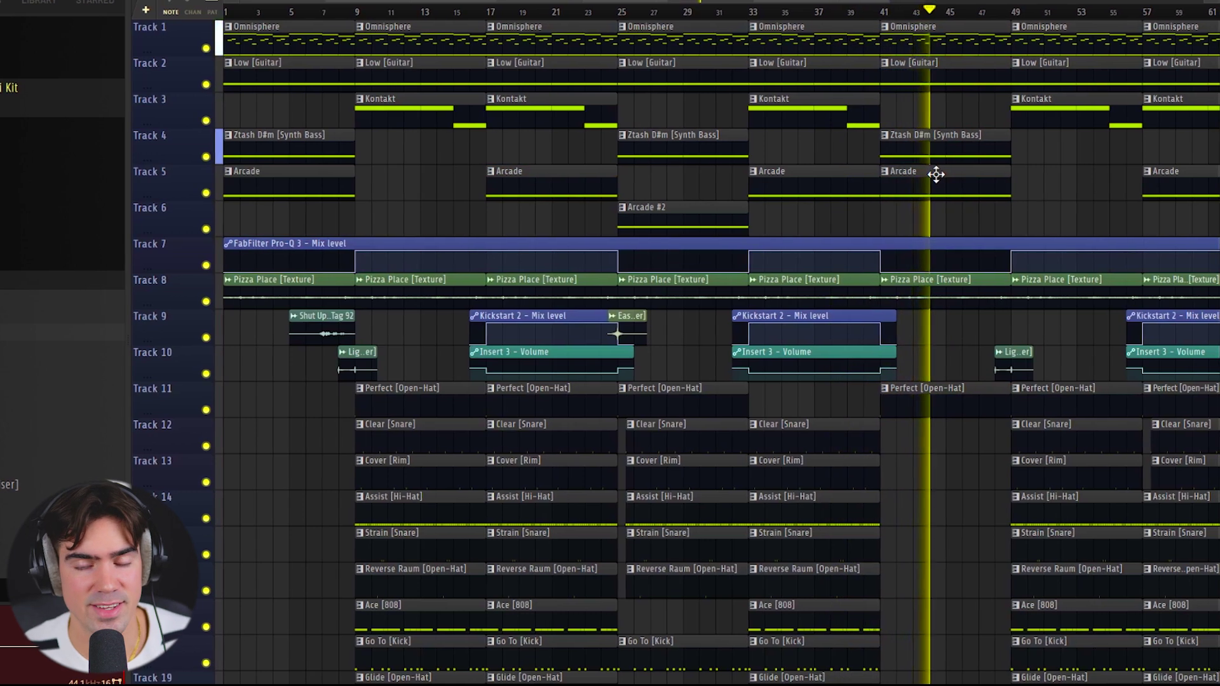